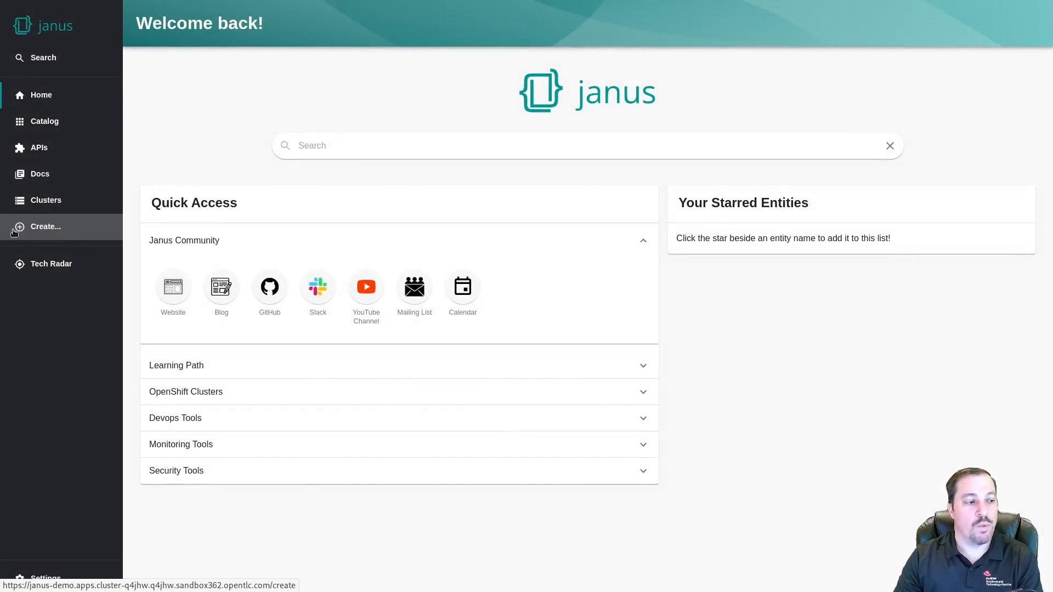
# Start a new component from the Quarkus Service template on the Create page
pyautogui.click(47, 229)
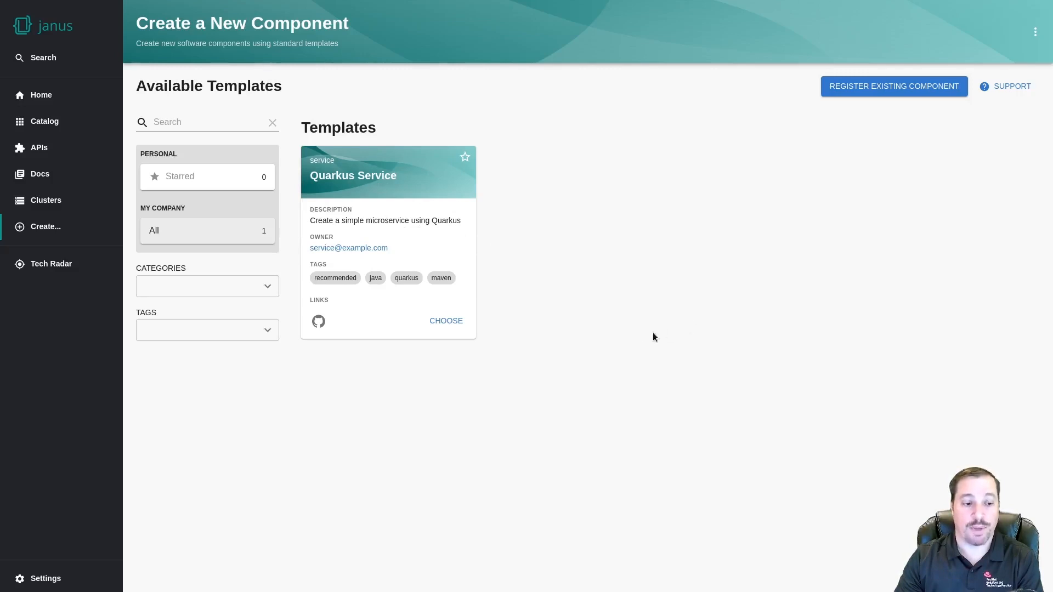
pyautogui.click(458, 323)
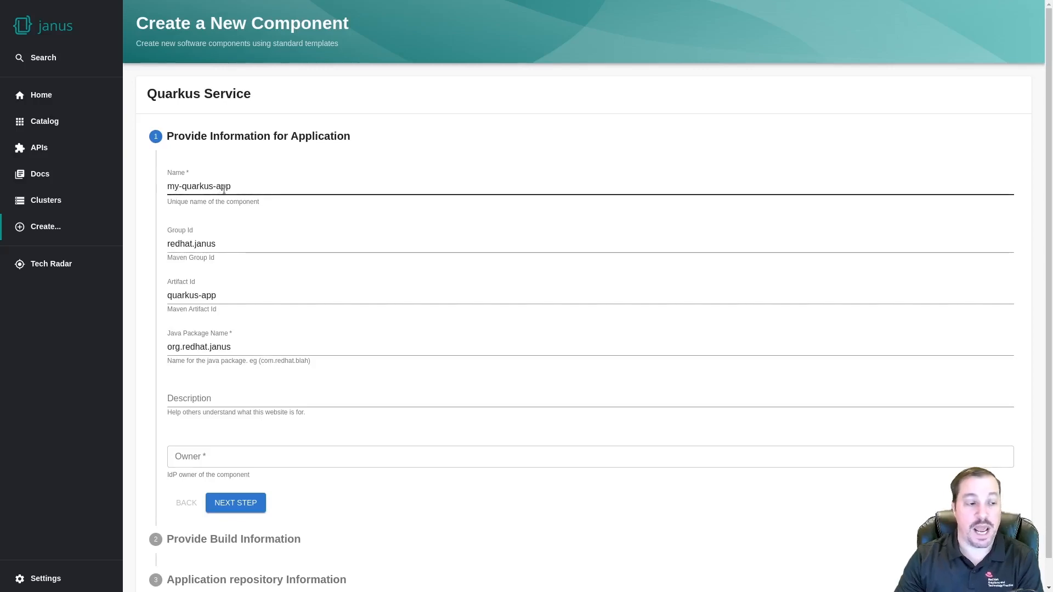
# Keep the name my-quarkus-app, set owner to Quarkus-Team, and continue to Build Information
pyautogui.moveTo(233, 186); pyautogui.dragTo(172, 187)
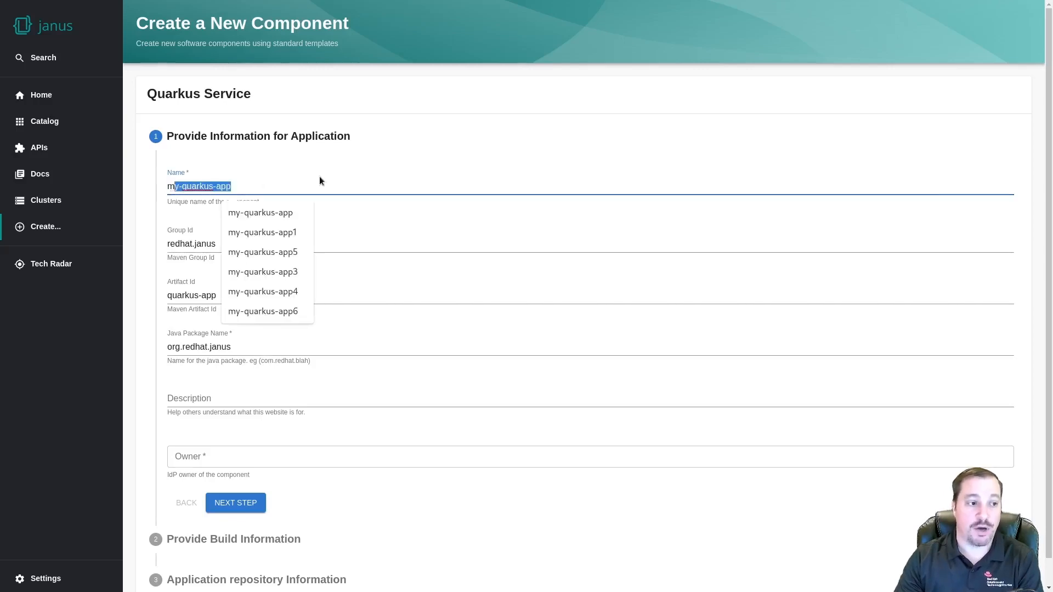
pyautogui.click(399, 219)
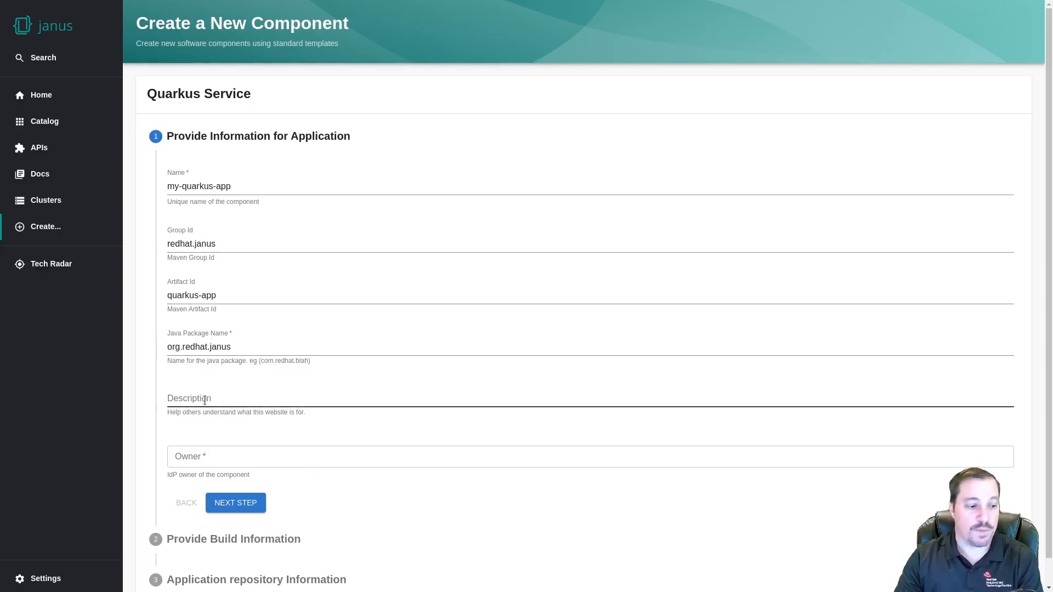
pyautogui.click(192, 454)
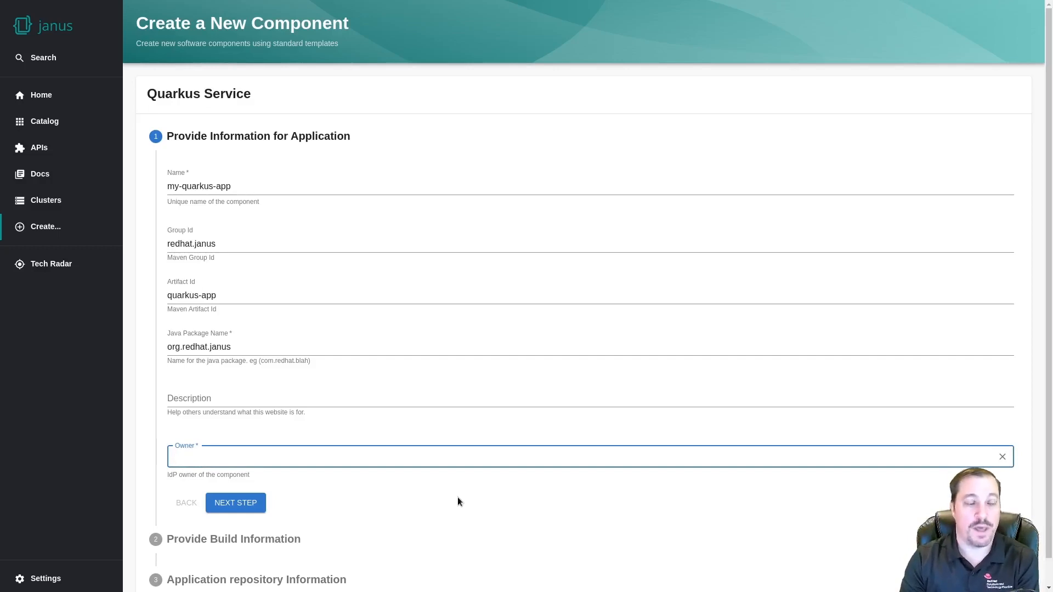
pyautogui.write('Quarkus-Team')
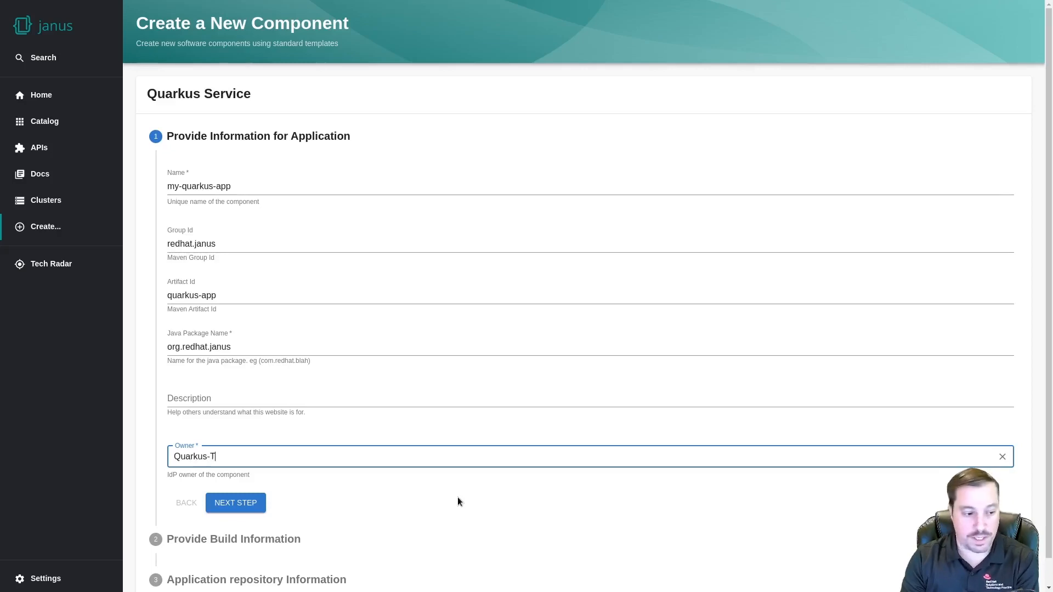
pyautogui.click(246, 506)
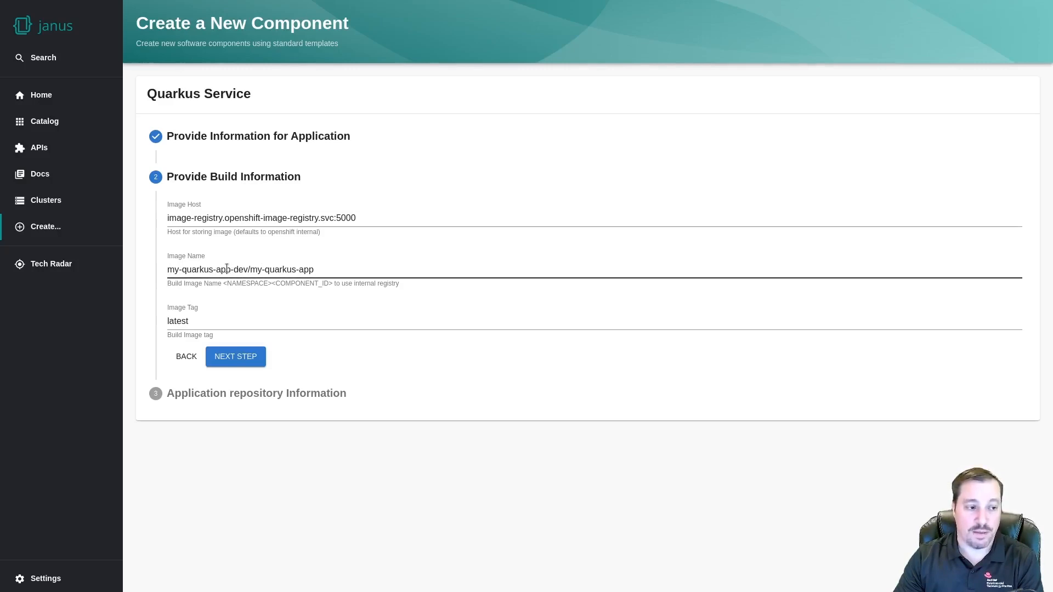
# Accept image my-quarkus-app-dev/my-quarkus-app with tag latest and the default host, then continue
pyautogui.moveTo(231, 269); pyautogui.dragTo(168, 270)
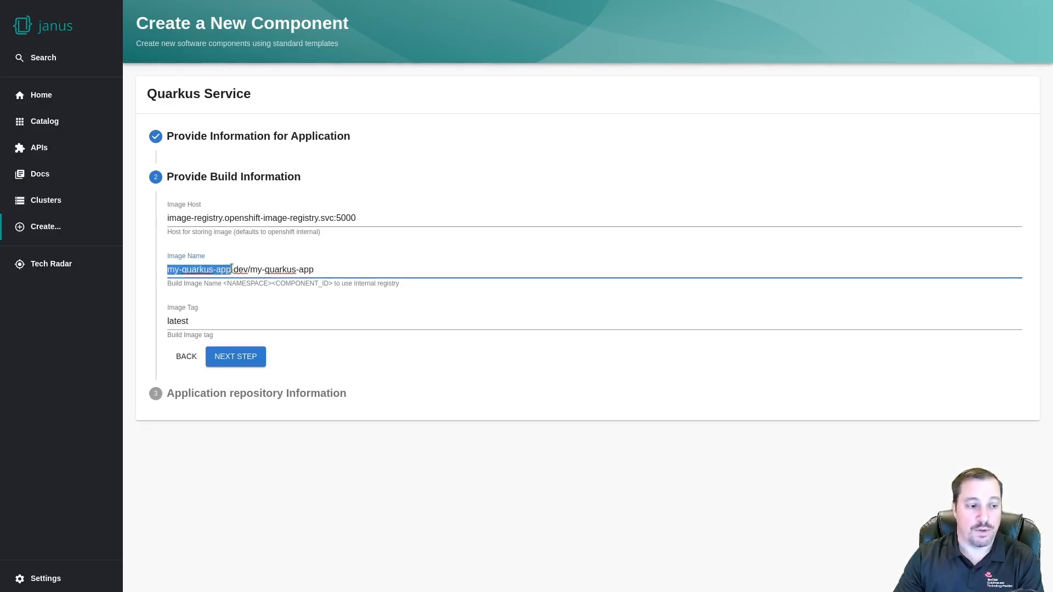
pyautogui.moveTo(162, 272); pyautogui.dragTo(229, 272)
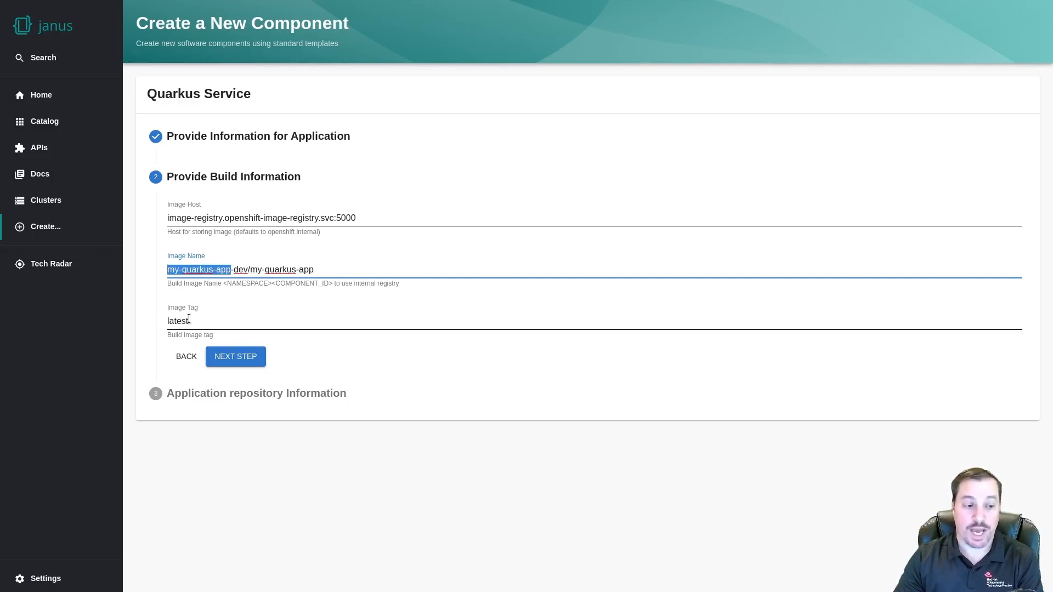
pyautogui.click(233, 359)
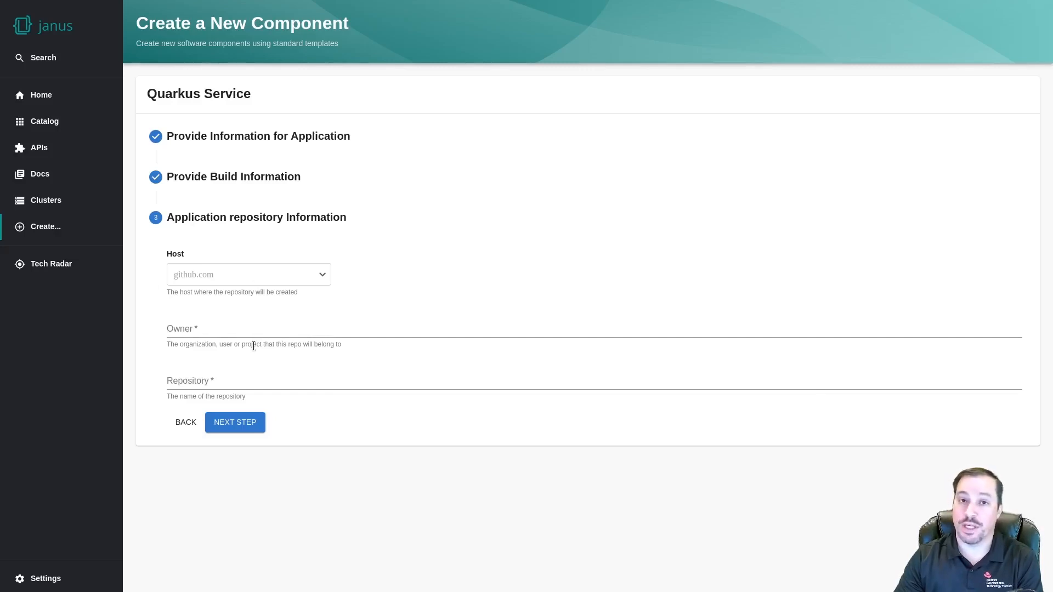
# Set the repository owner to janus-idp-demo and the repository name to backstage-sample-quarkus-app
pyautogui.click(204, 329)
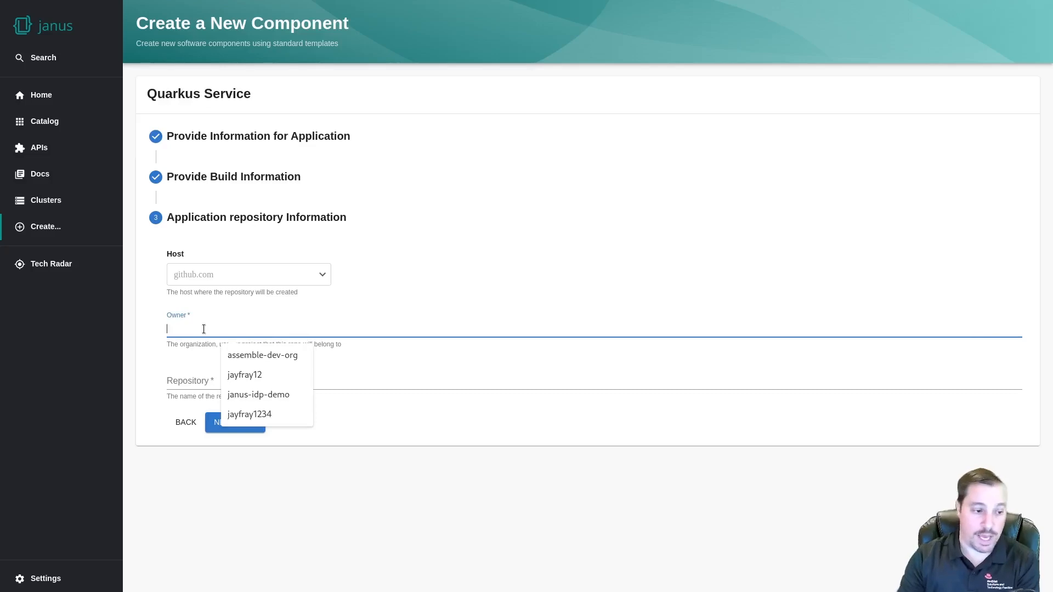
pyautogui.click(247, 394)
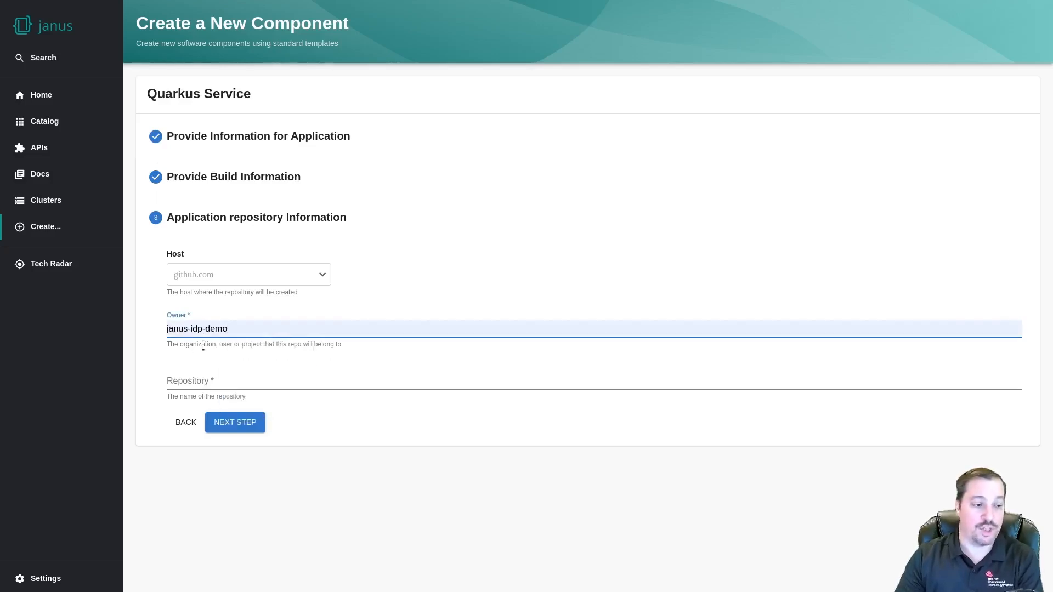
pyautogui.click(238, 384)
pyautogui.click(252, 403)
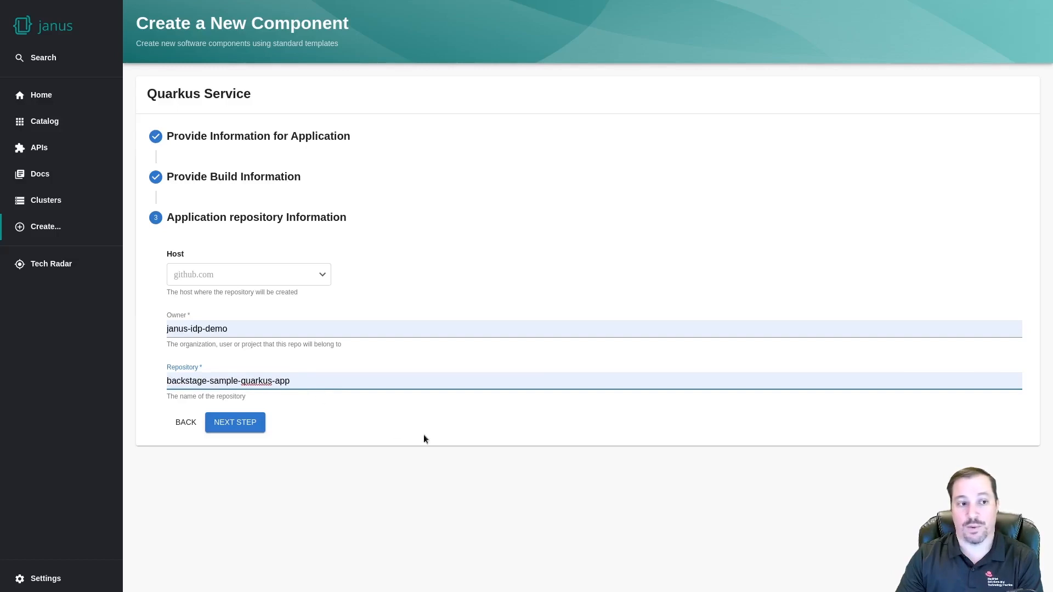
# Review the summary's component id and image name, then create the component
pyautogui.click(242, 423)
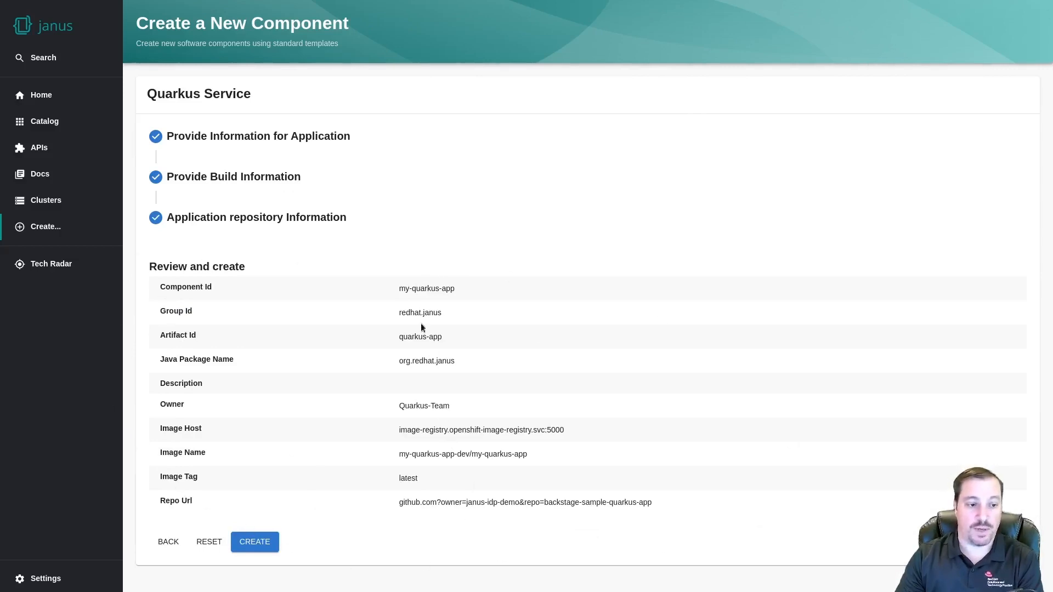
pyautogui.moveTo(399, 288); pyautogui.dragTo(455, 290)
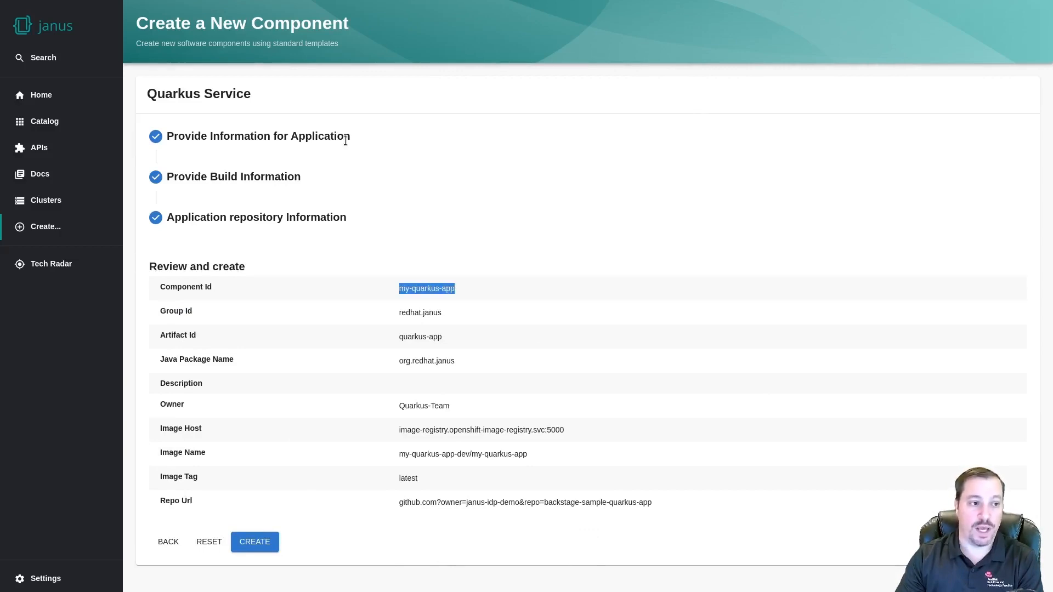
pyautogui.moveTo(399, 455); pyautogui.dragTo(539, 459)
pyautogui.click(250, 542)
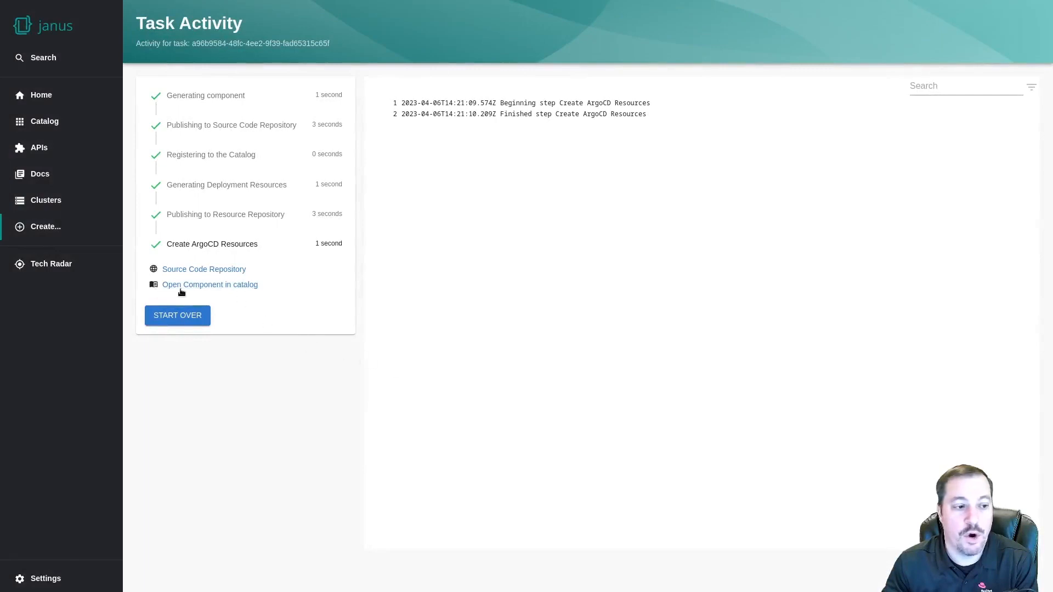
# Open my-quarkus-app in the catalog and log in to GitHub to load its data
pyautogui.click(224, 286)
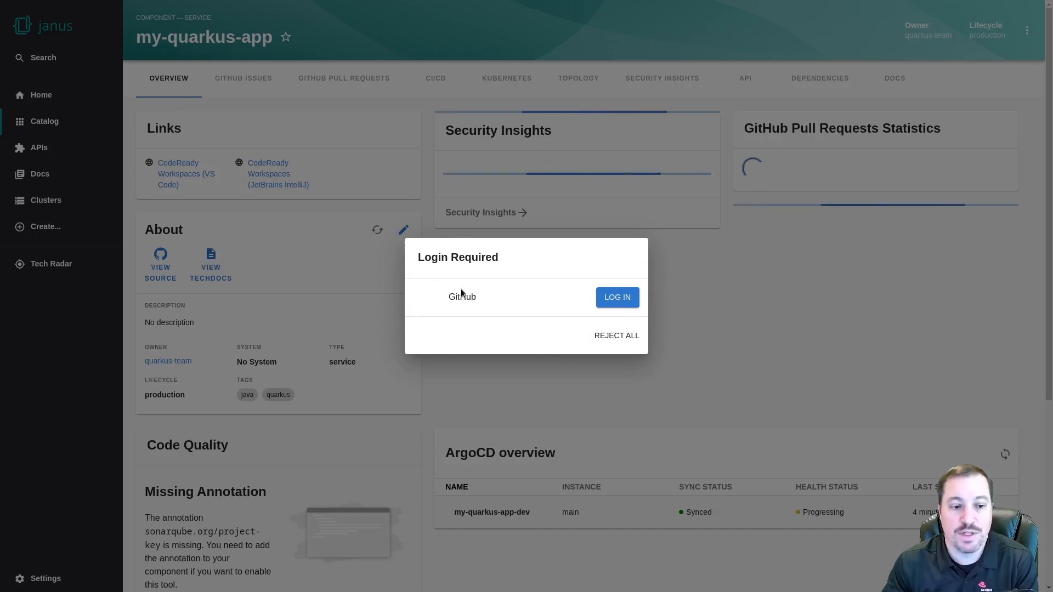
pyautogui.click(618, 300)
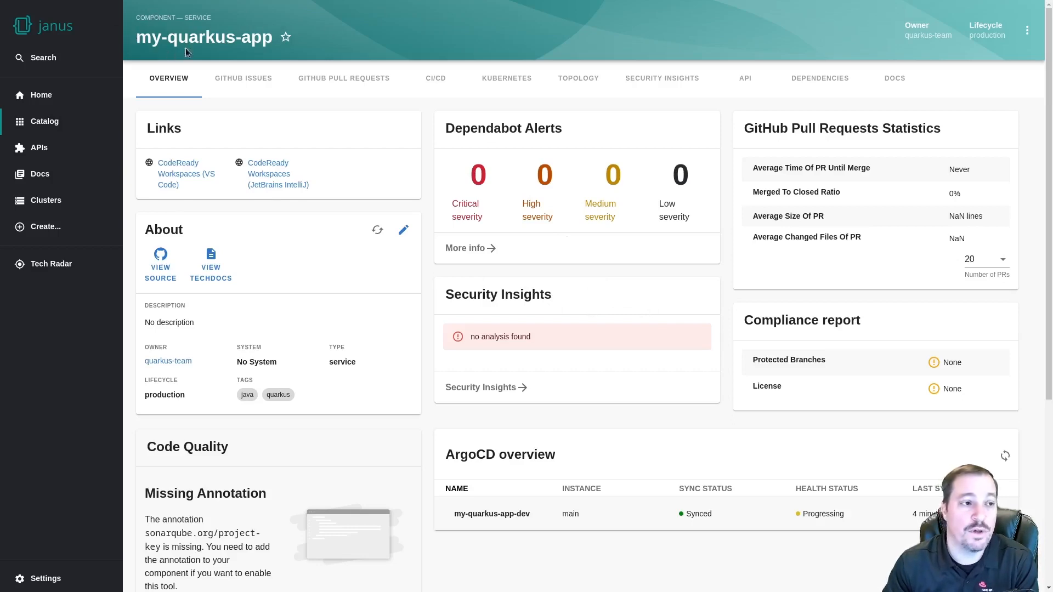
pyautogui.click(55, 125)
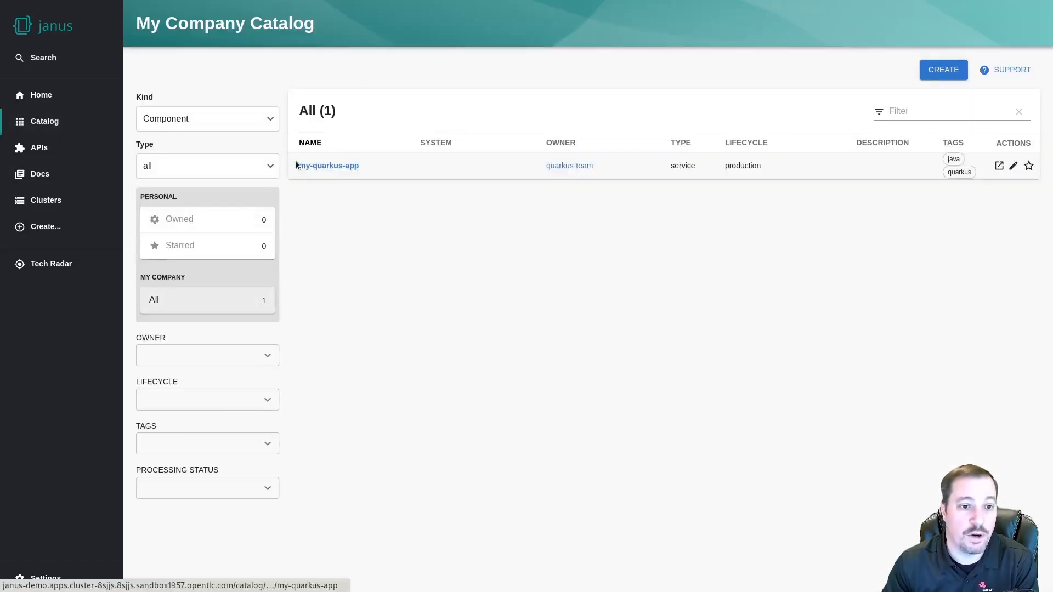
pyautogui.click(314, 166)
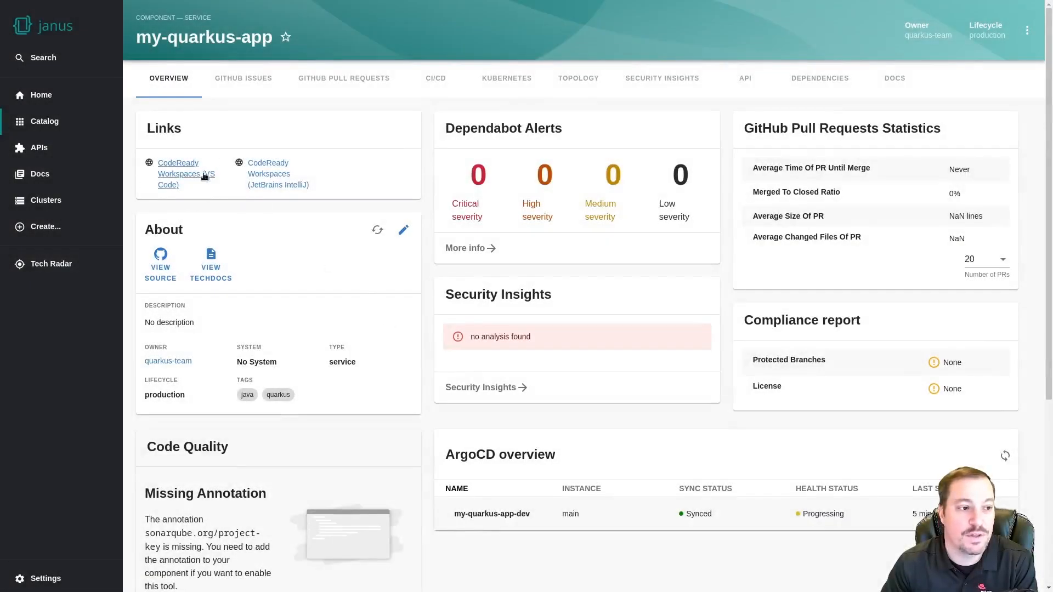
# Follow the 'CodeReady Workspaces (VS Code)' link in my-quarkus-app's Links card
pyautogui.click(176, 174)
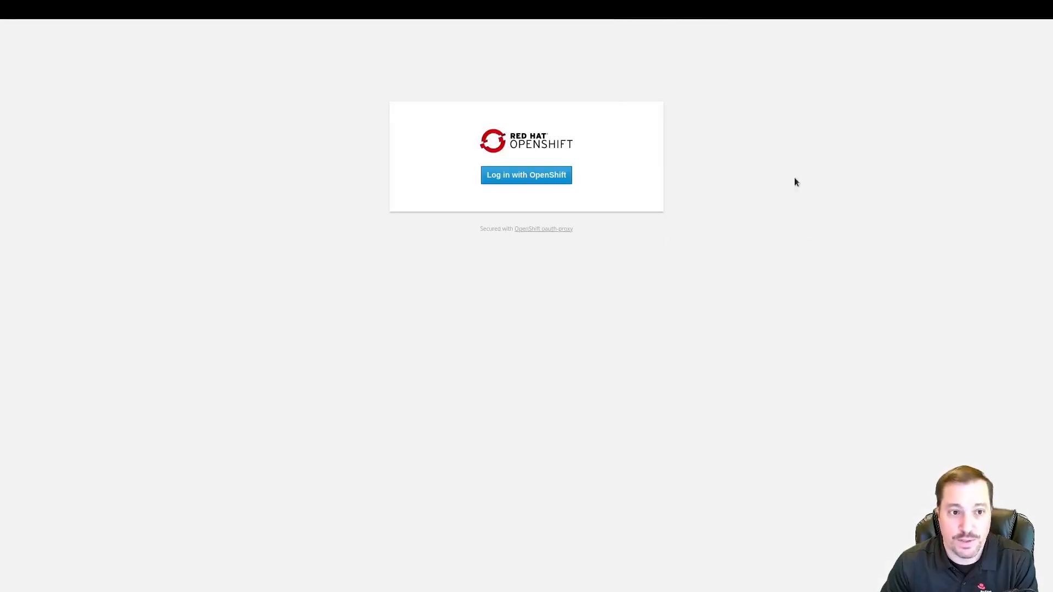
# Log in to OpenShift as admin with the pasted password, declining to save it
pyautogui.click(532, 176)
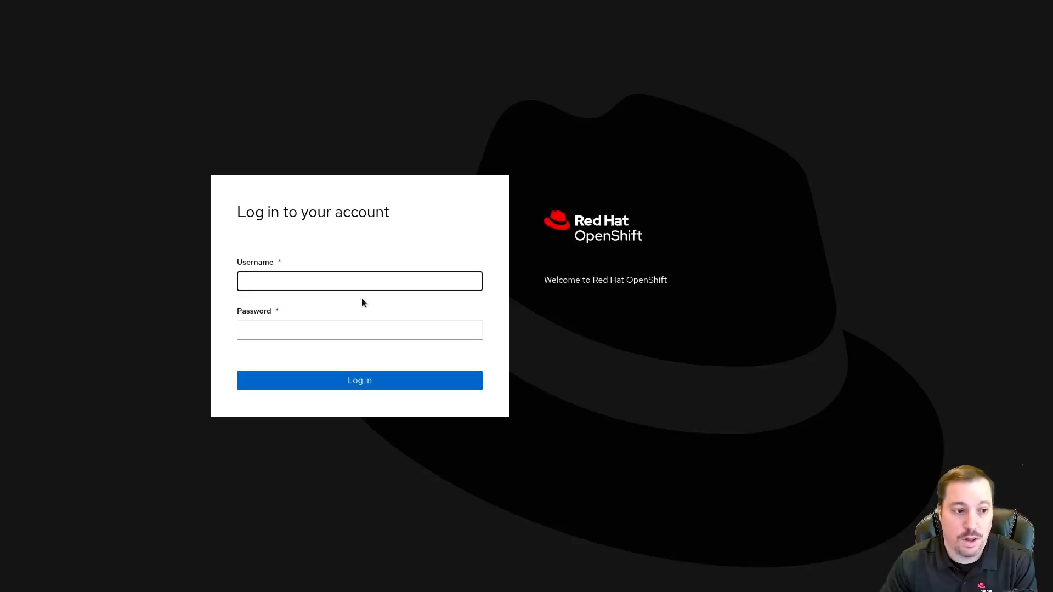
pyautogui.write('admin')
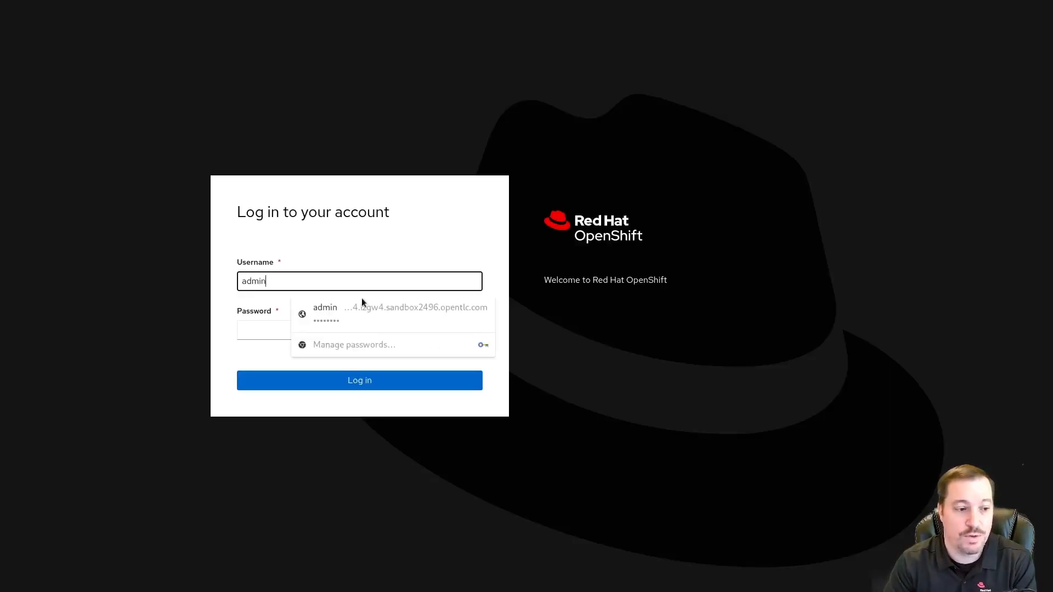
pyautogui.press('Tab')
pyautogui.hotkey('ctrl', 'v')
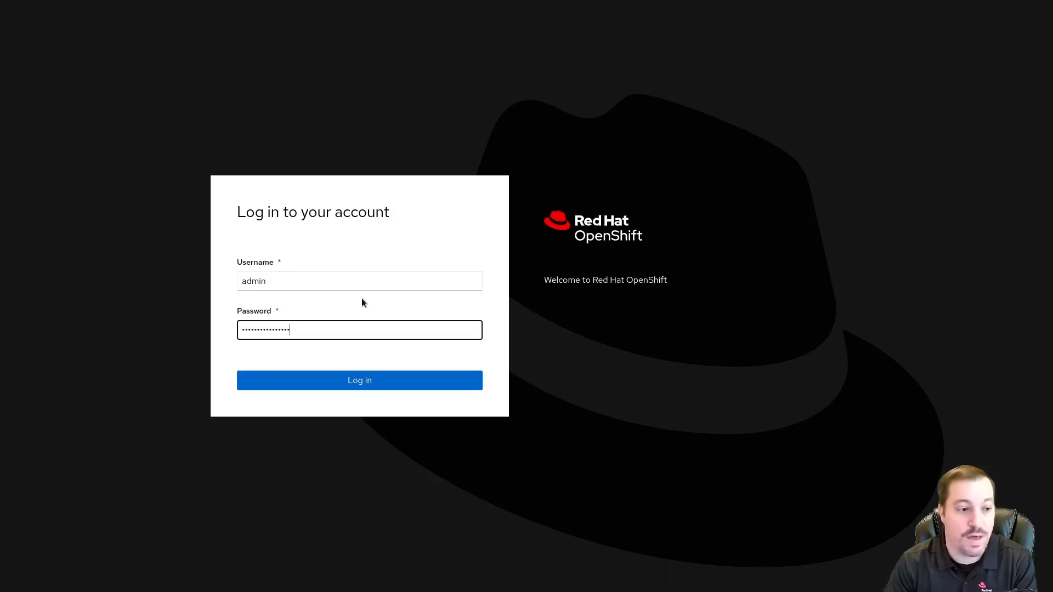
pyautogui.click(414, 383)
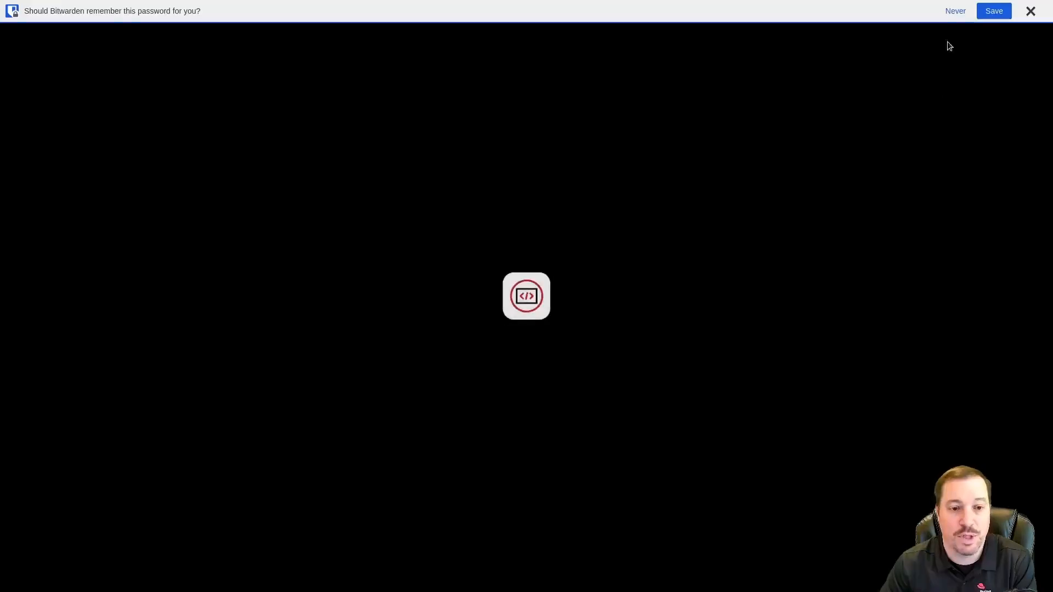
pyautogui.click(951, 12)
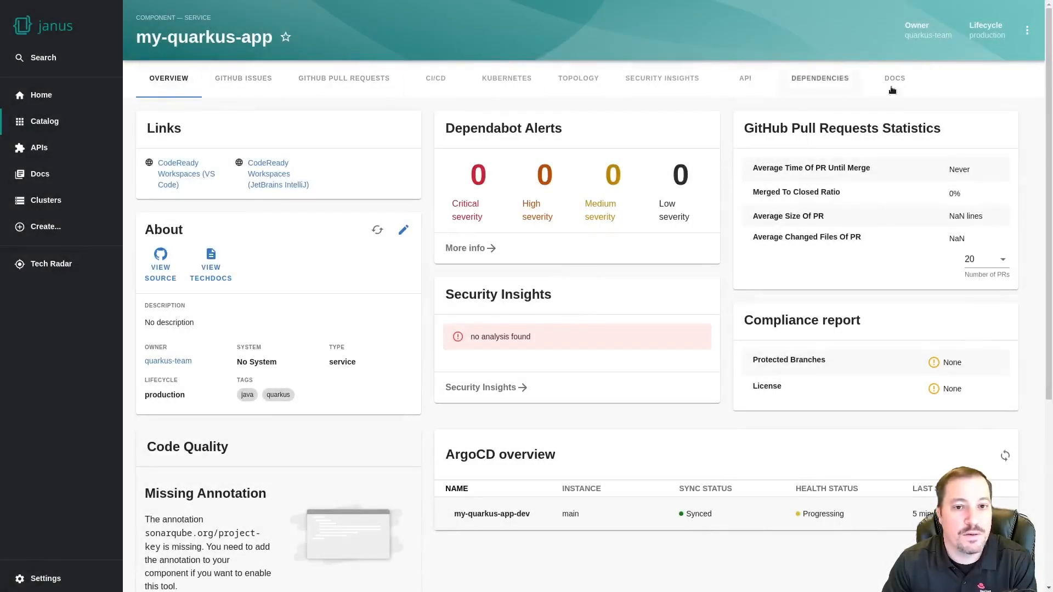
# Browse my-quarkus-app's GitHub Issues, Pull Requests, CI/CD and Kubernetes tabs
pyautogui.click(238, 80)
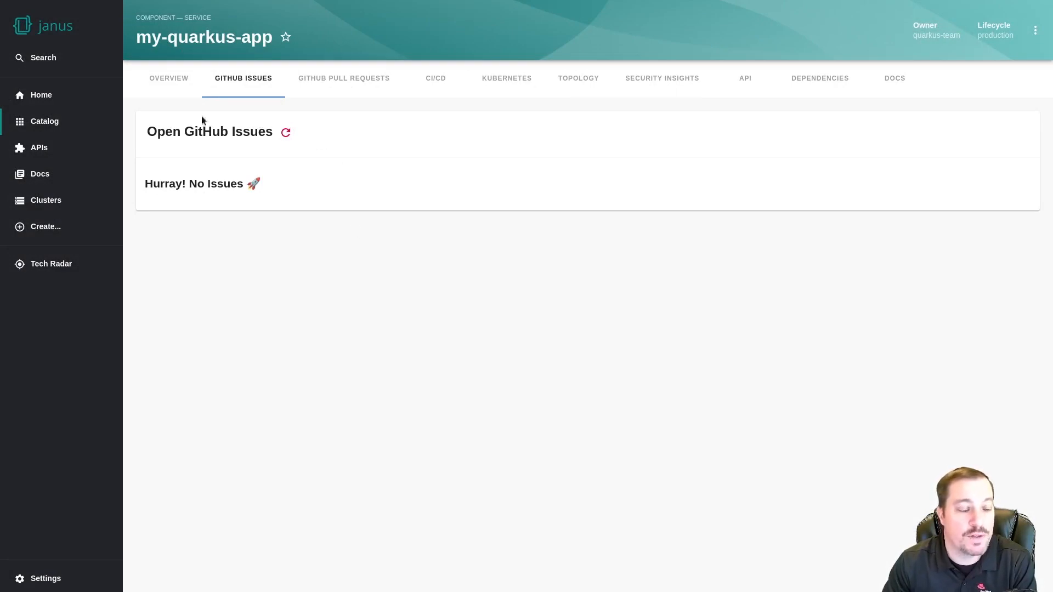
pyautogui.click(338, 80)
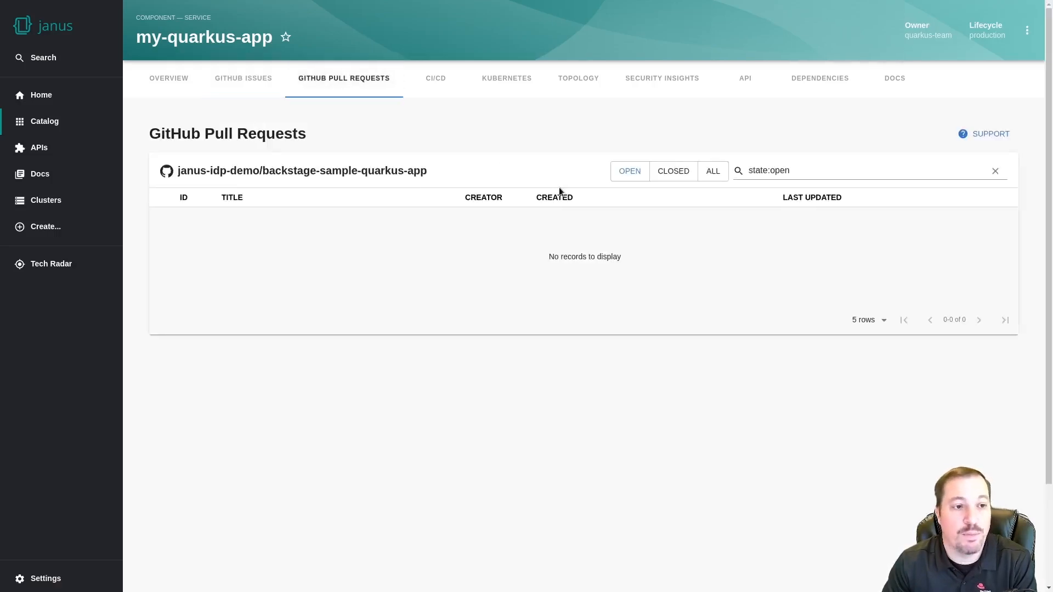
pyautogui.click(431, 82)
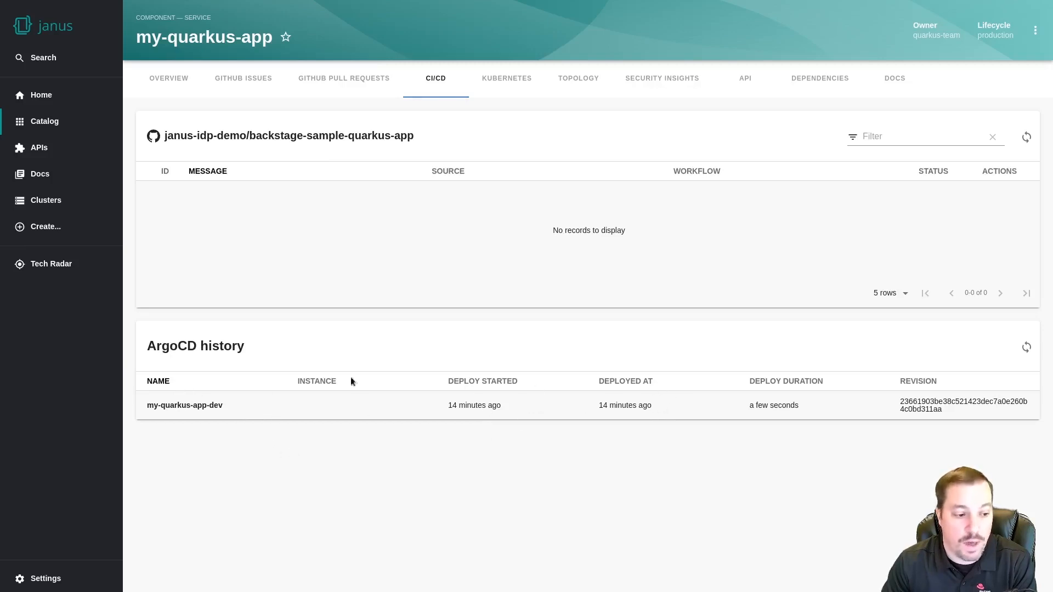
pyautogui.click(502, 81)
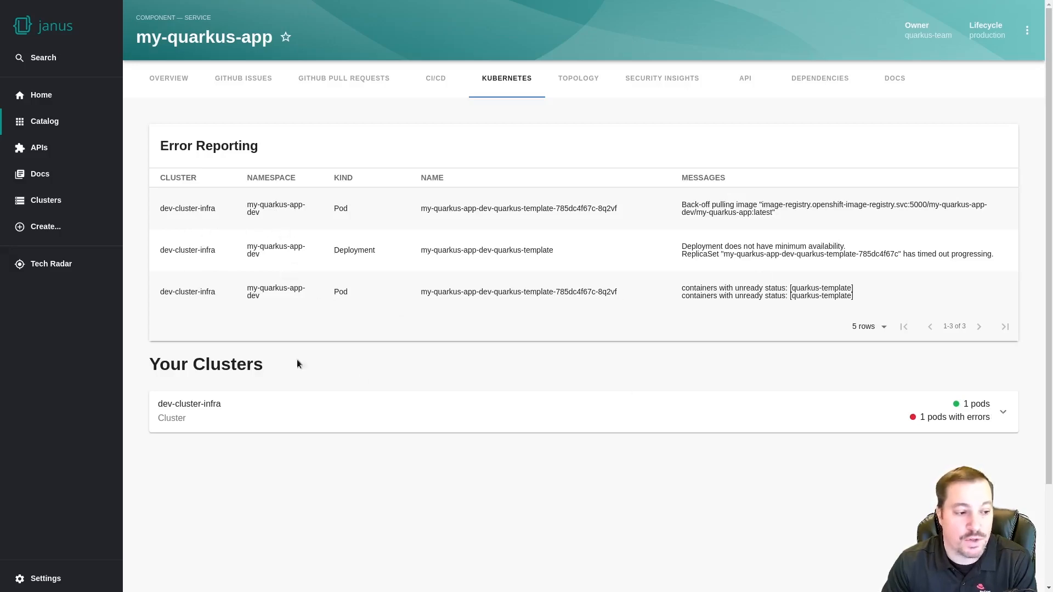
# Expand dev-cluster-infra's Deployment to inspect the ImagePullBackOff pod, then view the Topology graph
pyautogui.click(1004, 411)
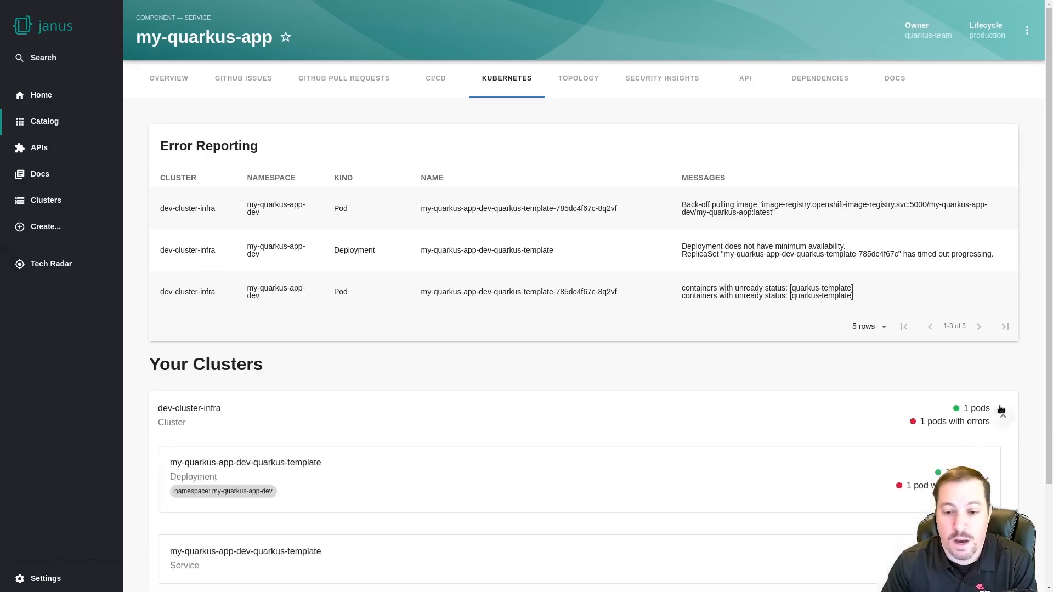
pyautogui.scroll(-3, 970, 461)
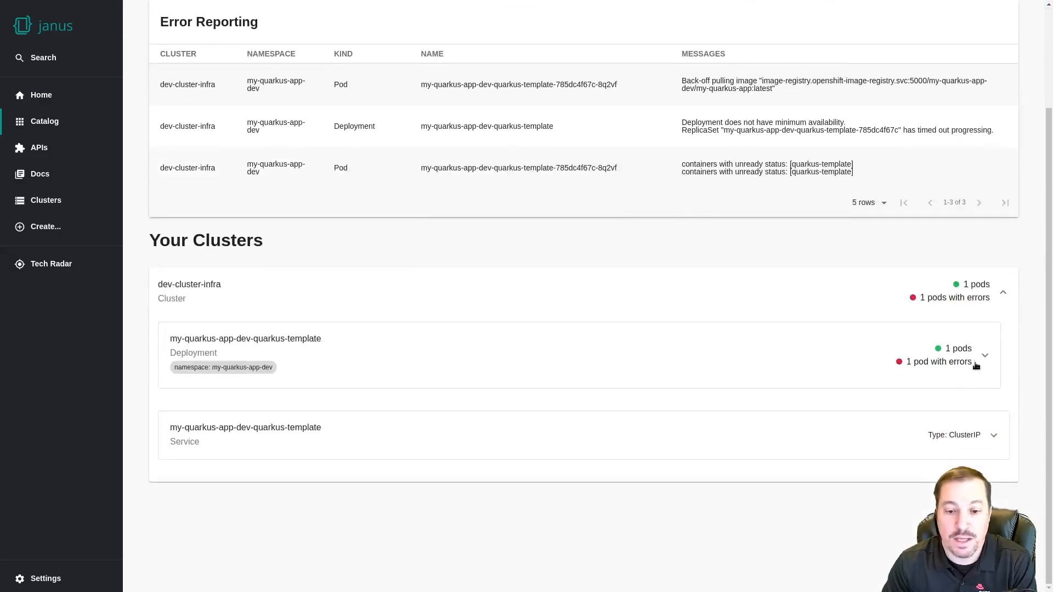
pyautogui.click(981, 356)
pyautogui.scroll(-2, 509, 395)
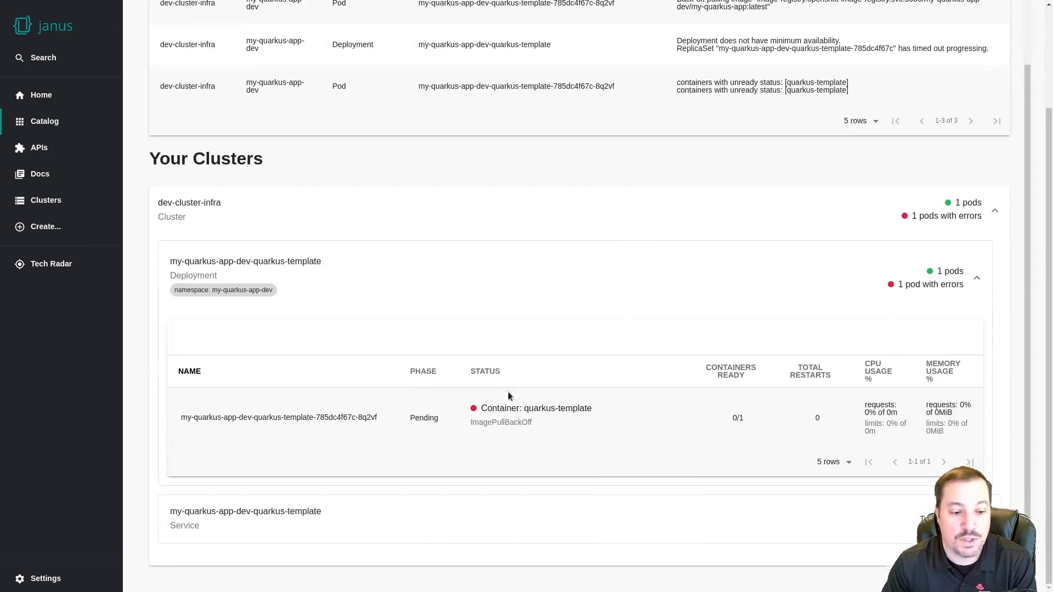
pyautogui.moveTo(470, 424); pyautogui.dragTo(533, 423)
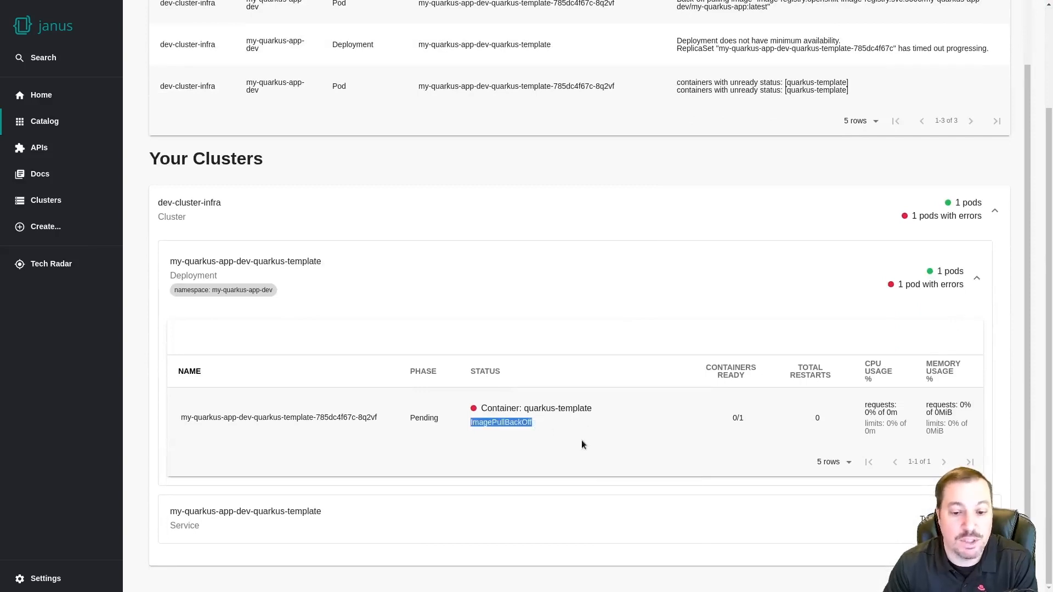
pyautogui.scroll(4, 609, 461)
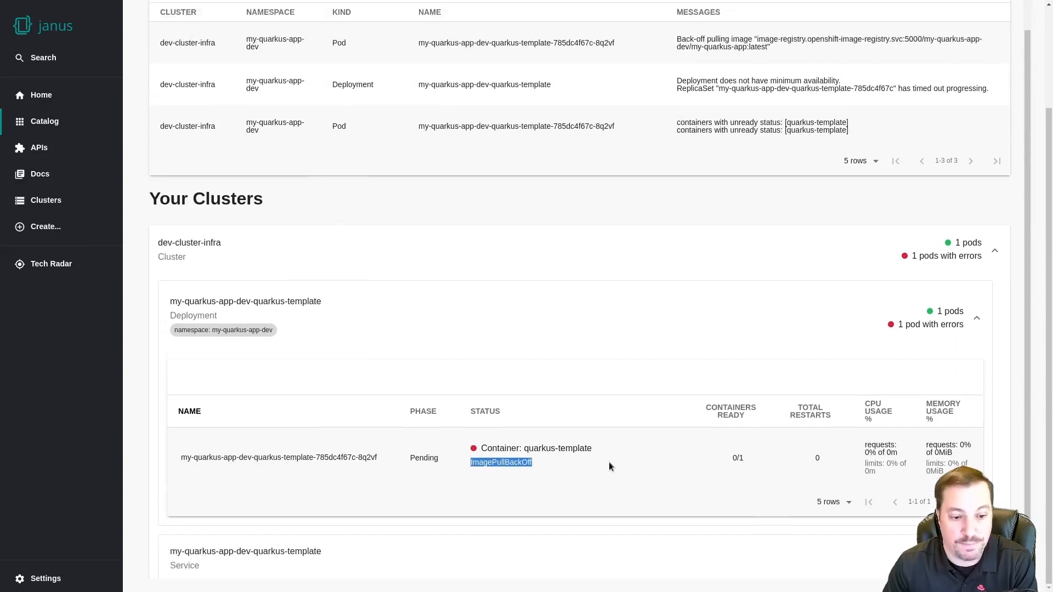
pyautogui.click(570, 78)
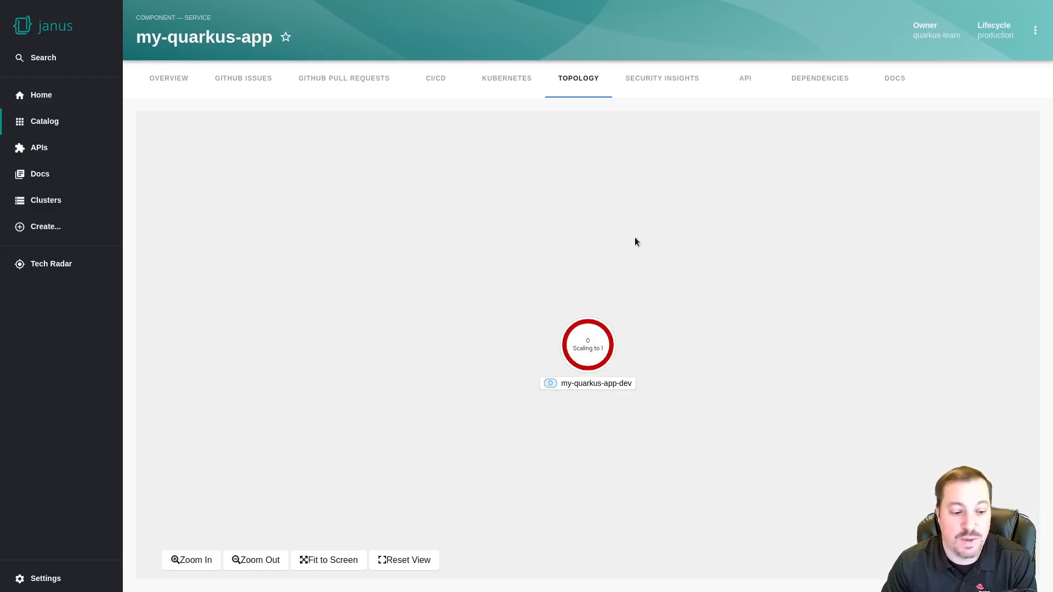
# View my-quarkus-app's Security Insights and Dependencies tabs, then return to Overview
pyautogui.click(663, 81)
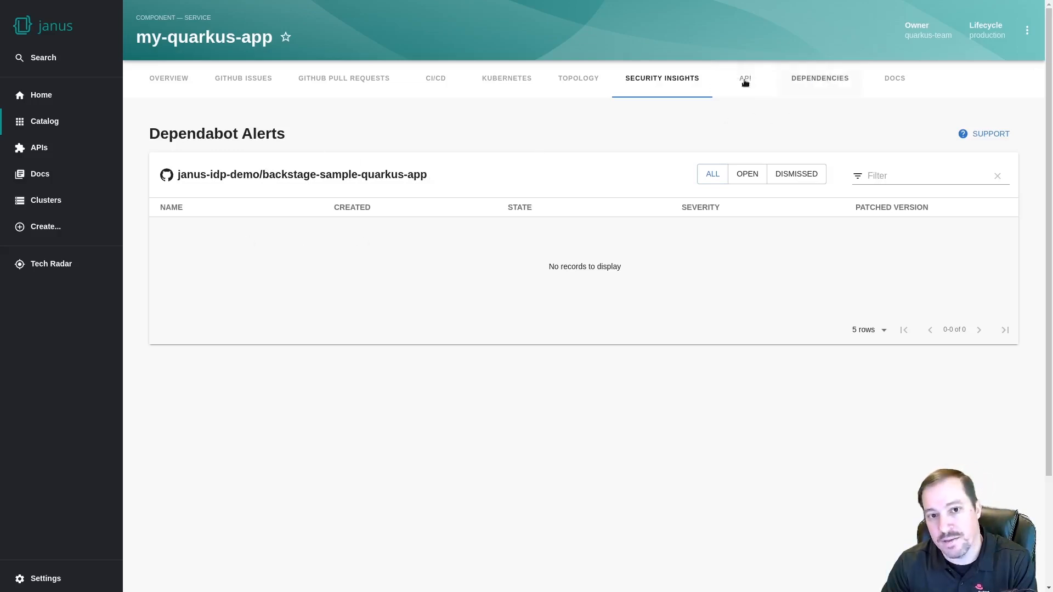
pyautogui.click(818, 82)
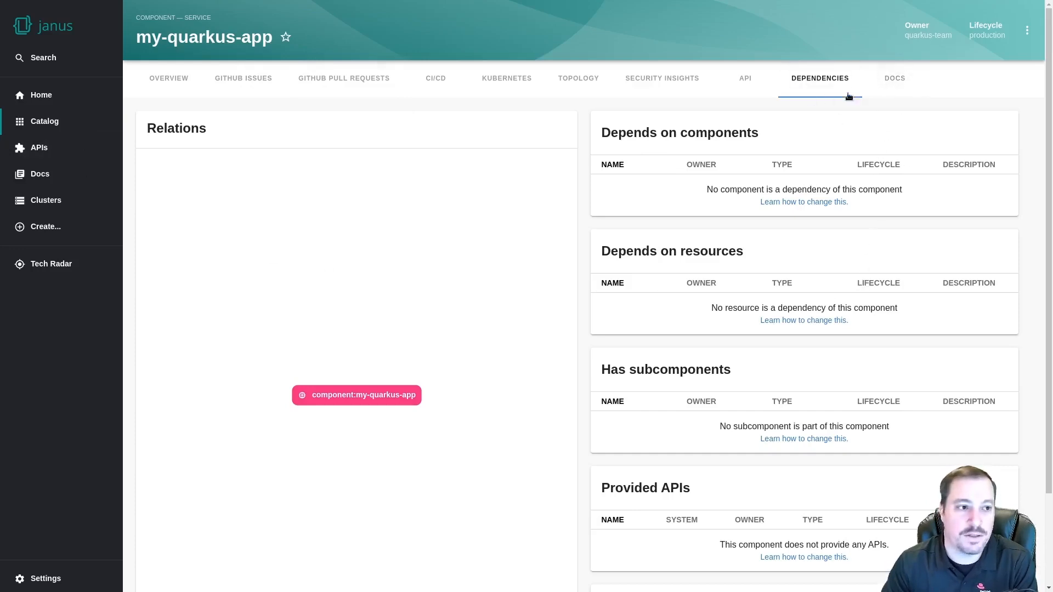
pyautogui.click(166, 77)
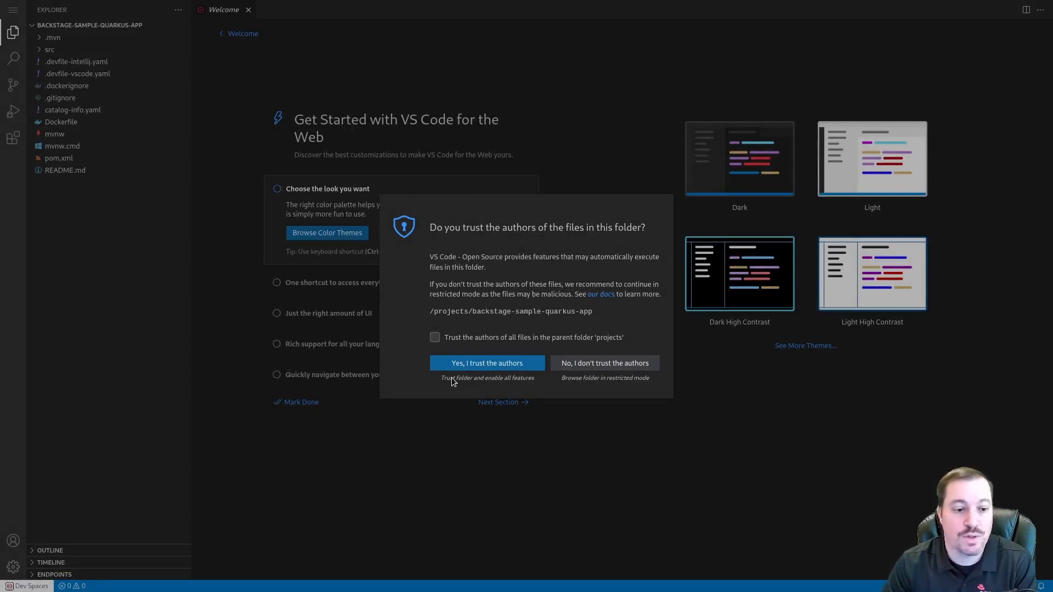
# Trust the authors of all files in the parent projects folder and confirm trusting the workspace
pyautogui.click(436, 337)
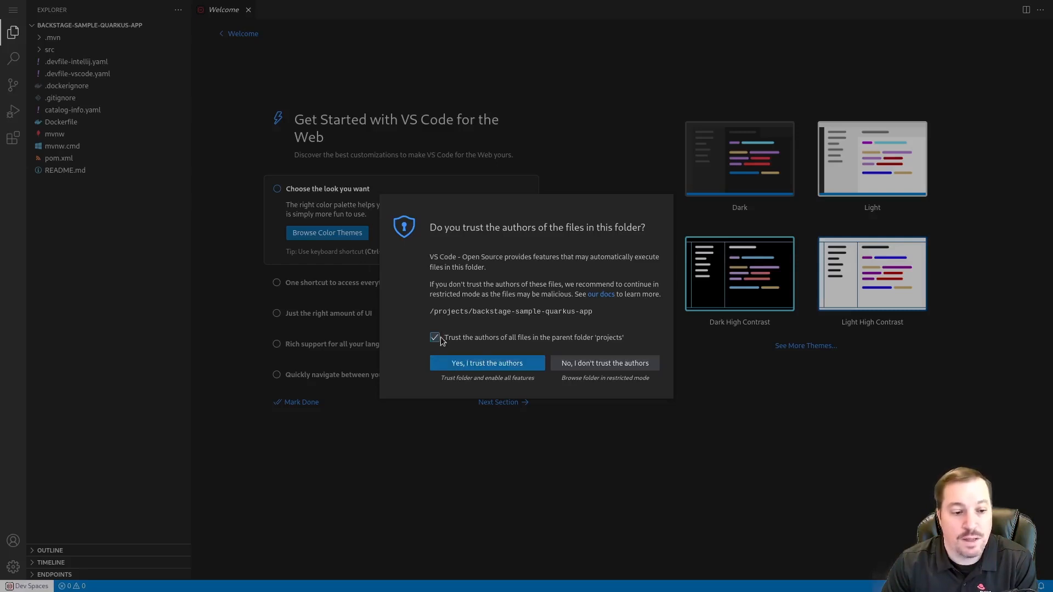
pyautogui.click(469, 364)
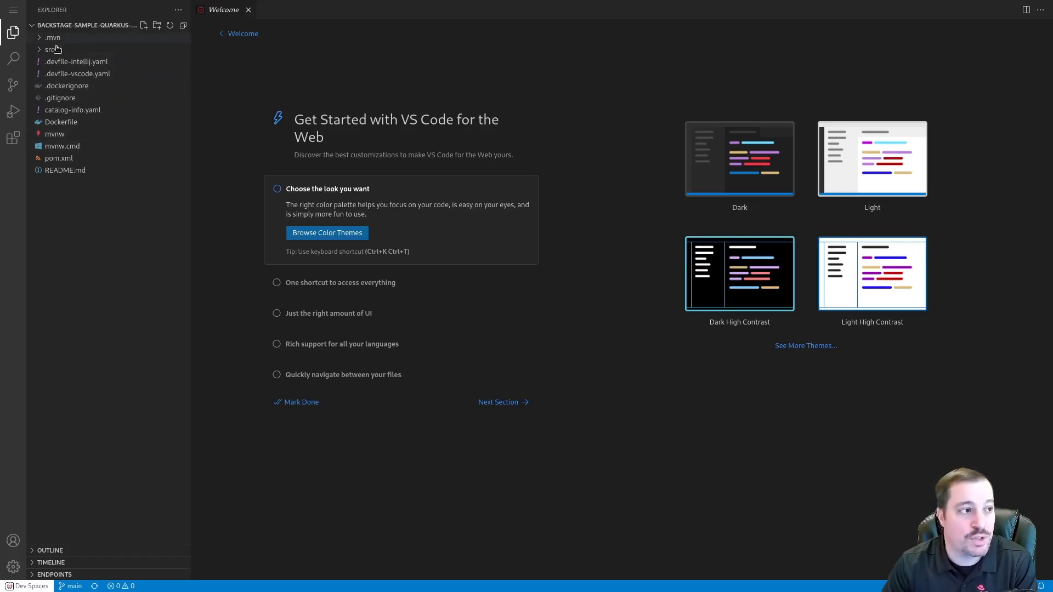
# Expand the src, test, main and java folders and view pom.xml
pyautogui.click(40, 51)
pyautogui.click(44, 75)
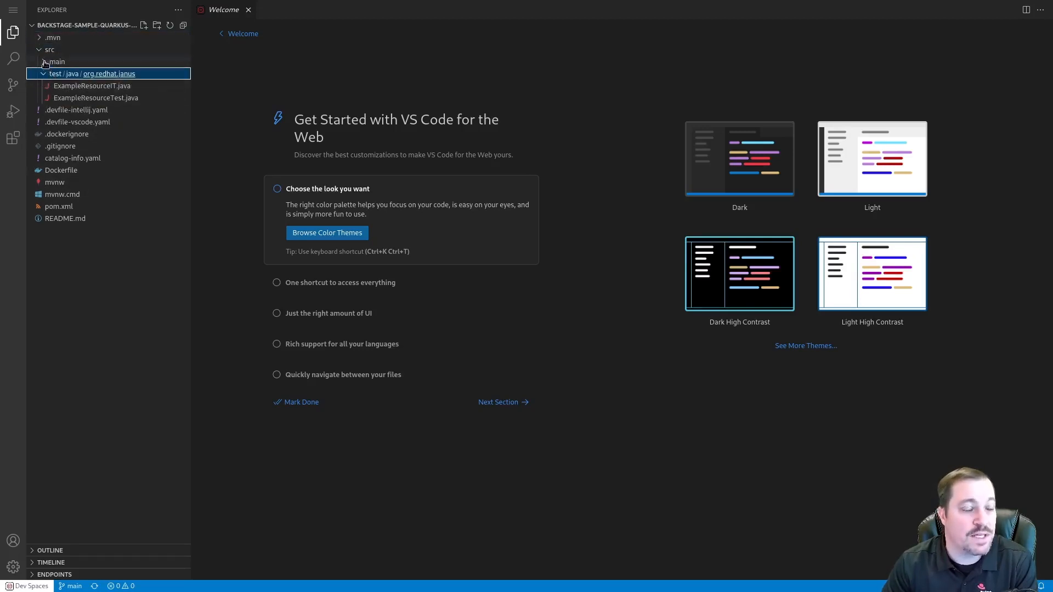
pyautogui.click(42, 63)
pyautogui.click(48, 86)
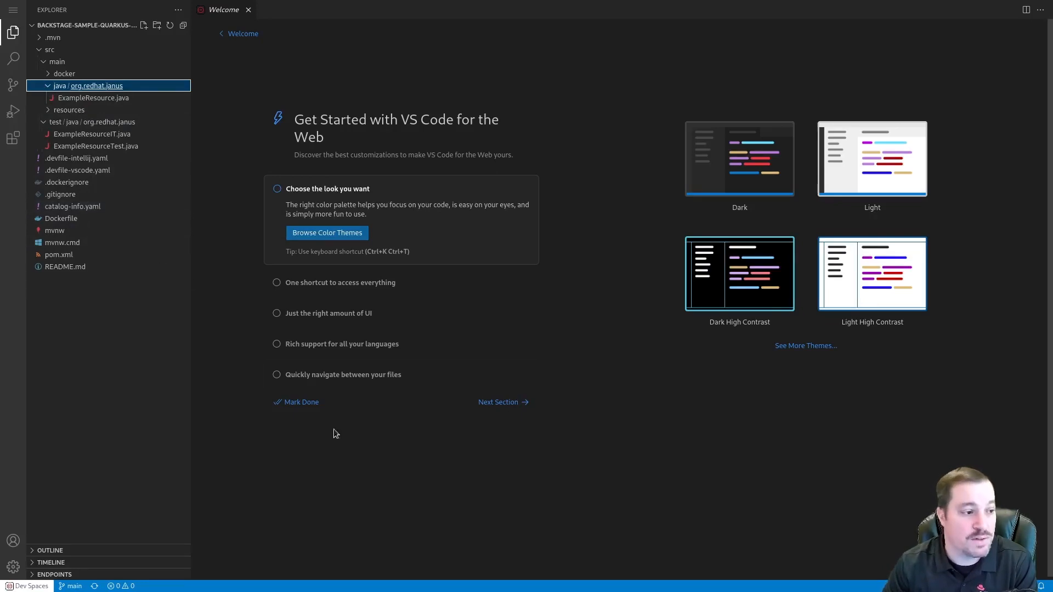
pyautogui.click(60, 255)
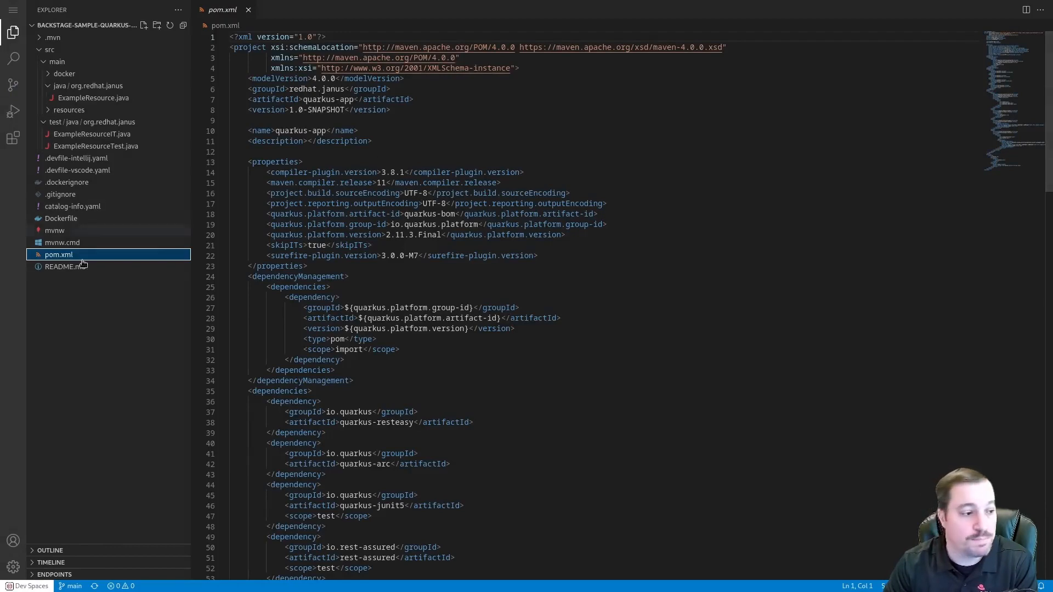
# Open README.md and place the cursor on the empty line below the title
pyautogui.click(68, 269)
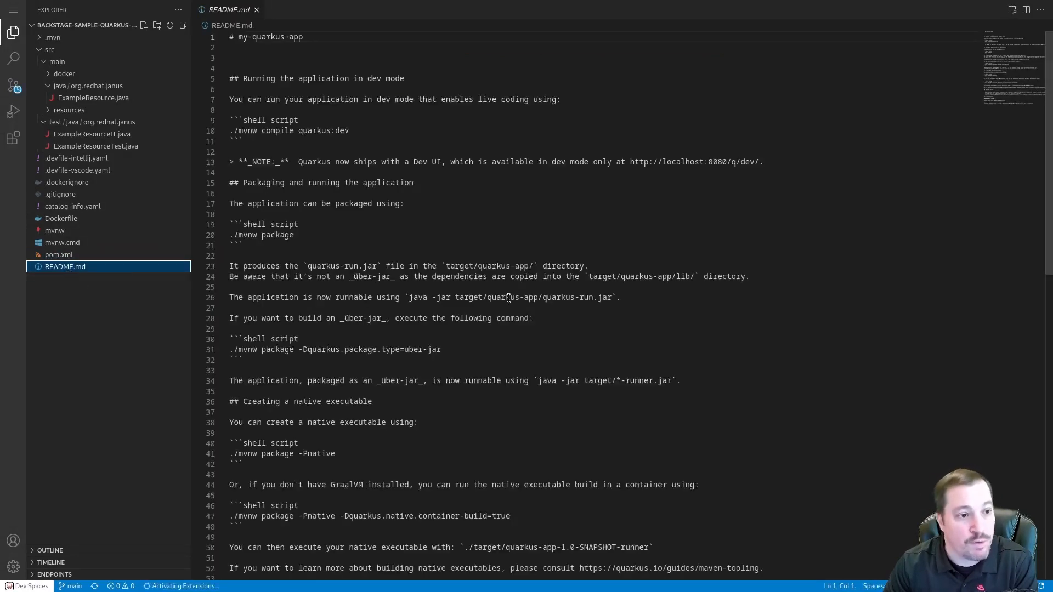
pyautogui.click(311, 36)
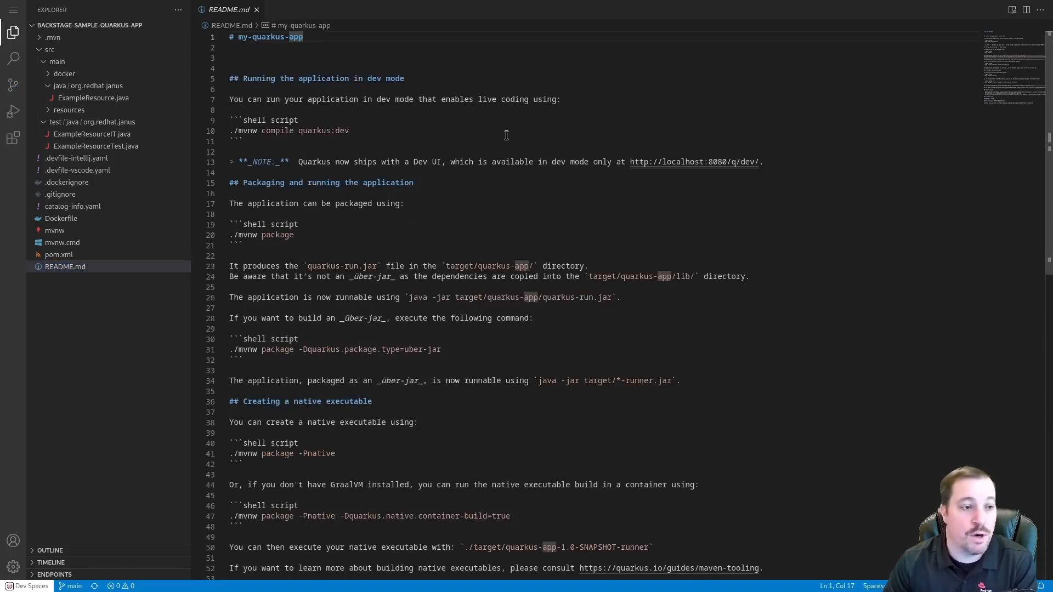
pyautogui.click(273, 52)
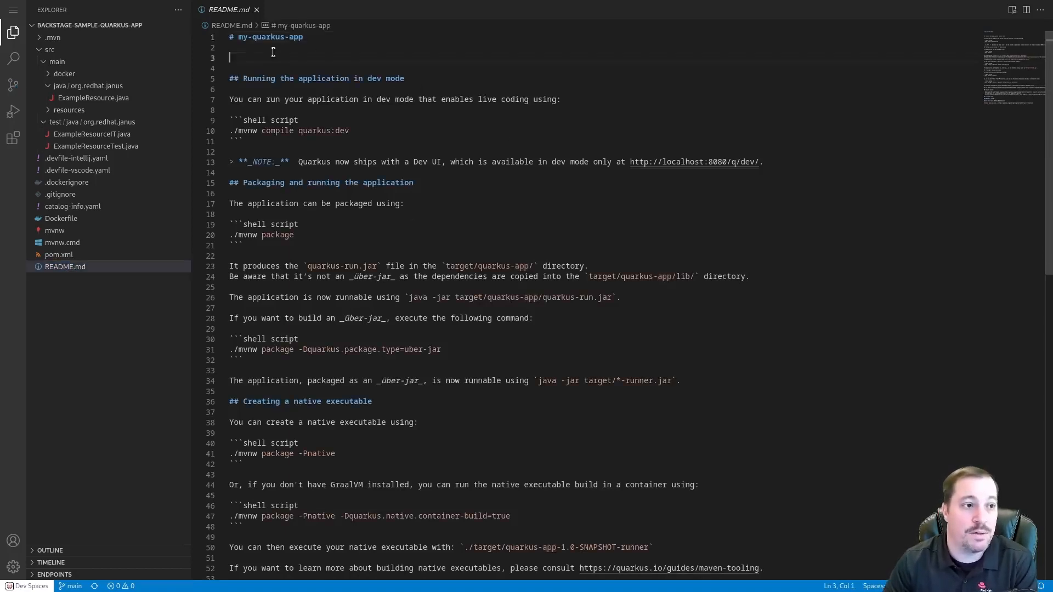
# Add 'Sample text' to README.md, commit it as 'Updated readme', and sync to origin/main
pyautogui.write('S')
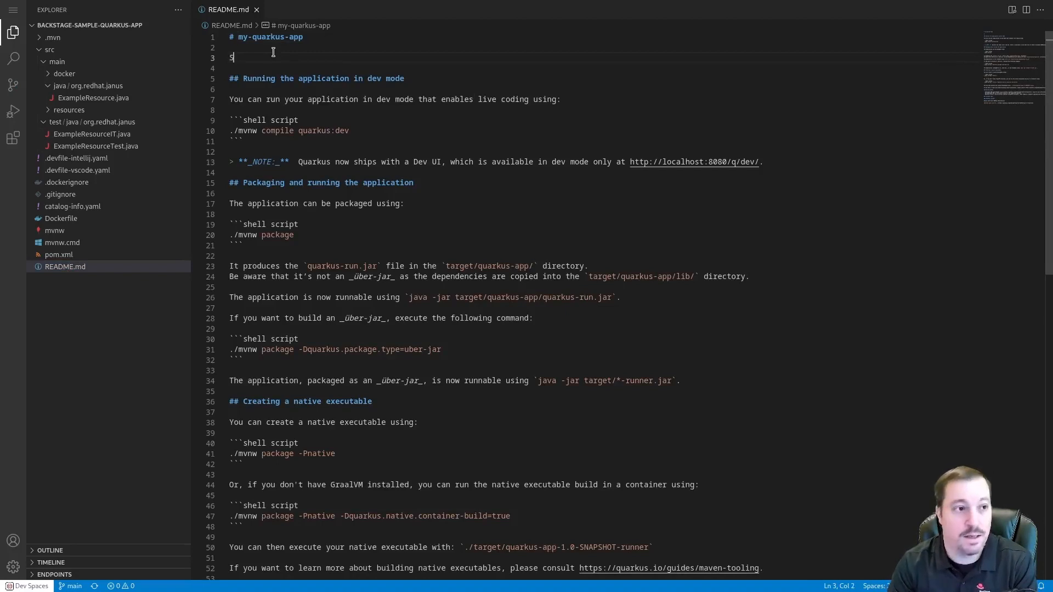
pyautogui.write('ample text')
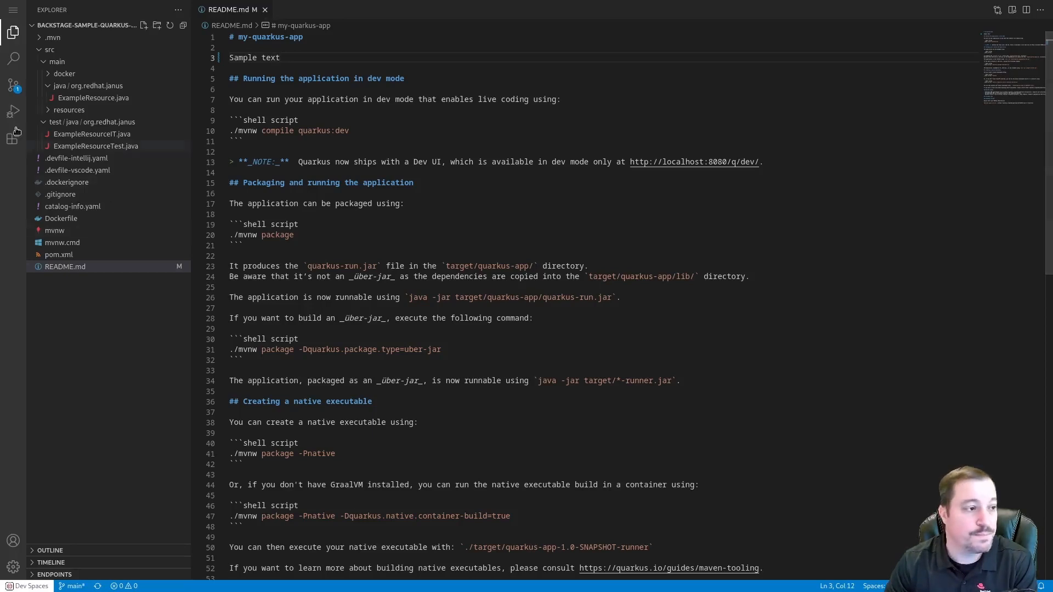
pyautogui.click(11, 88)
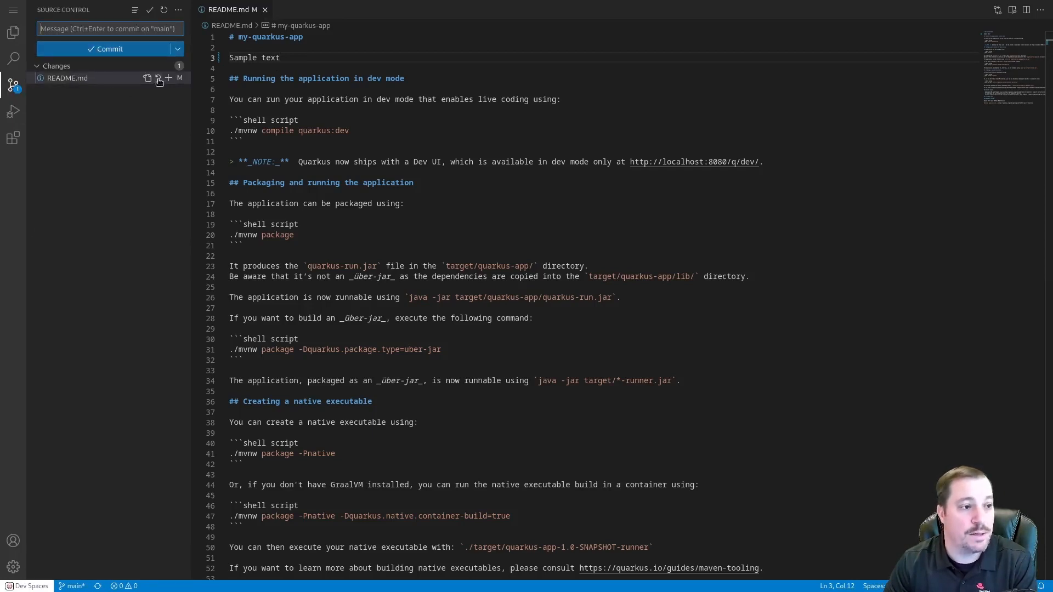
pyautogui.click(166, 78)
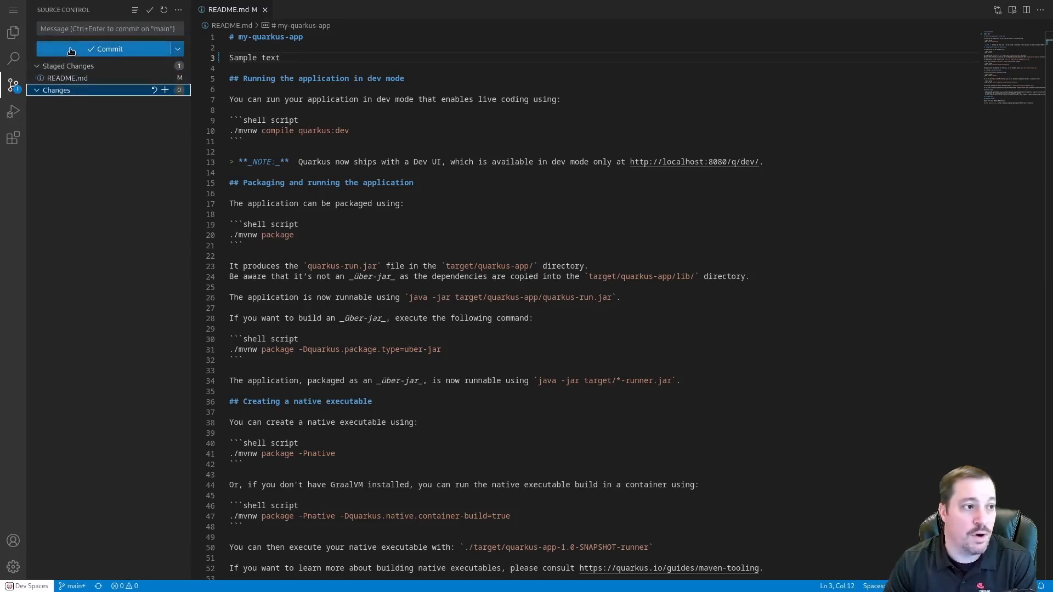
pyautogui.write('Updated readme')
pyautogui.hotkey('ctrl', 'Return')
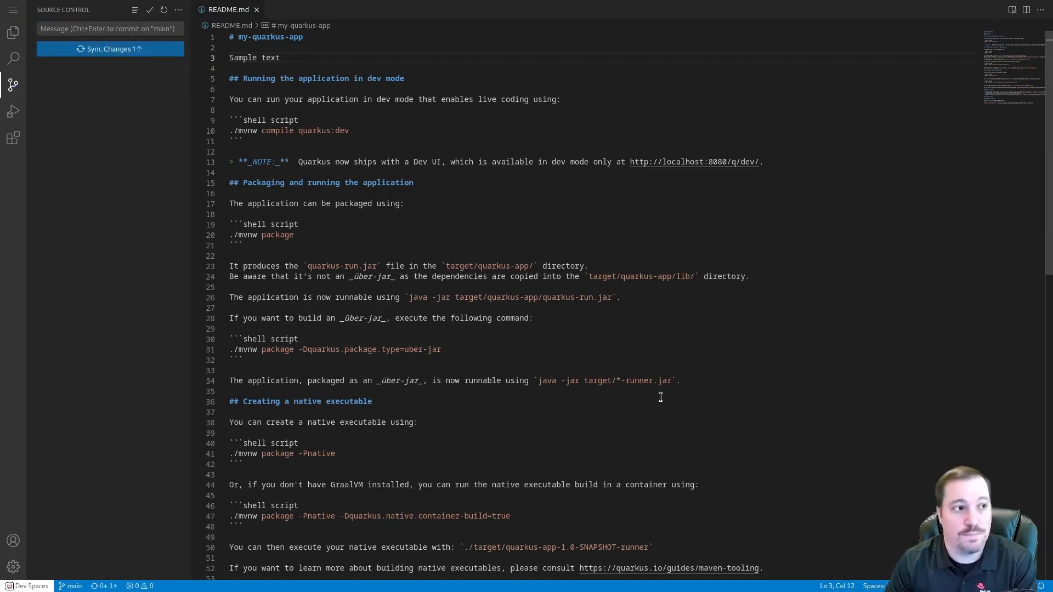
pyautogui.click(123, 49)
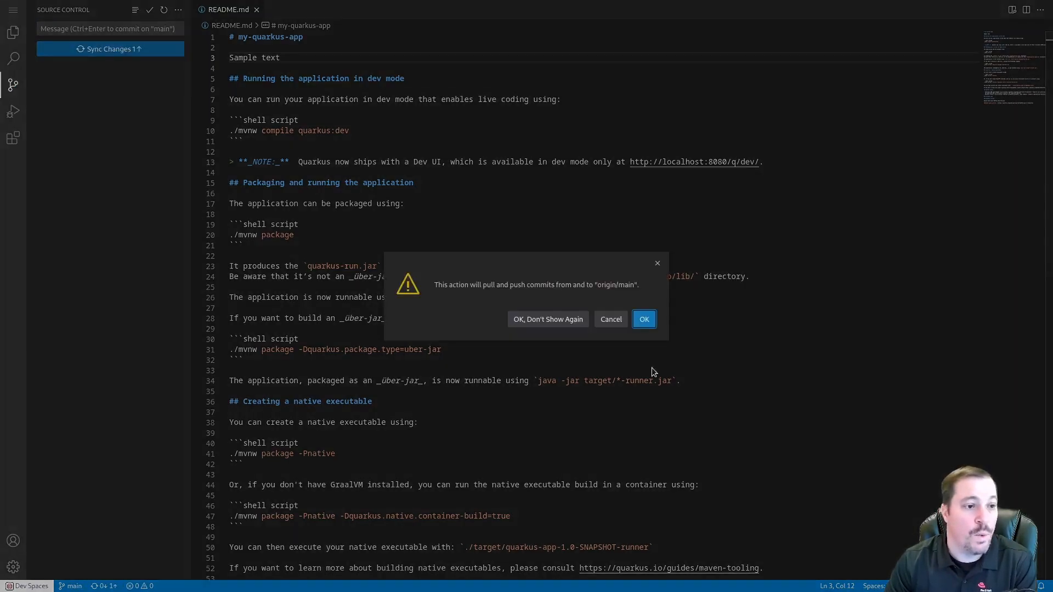
# Confirm the push to origin/main, then open the my-quarkus-app-dev project from Home > Projects
pyautogui.click(645, 319)
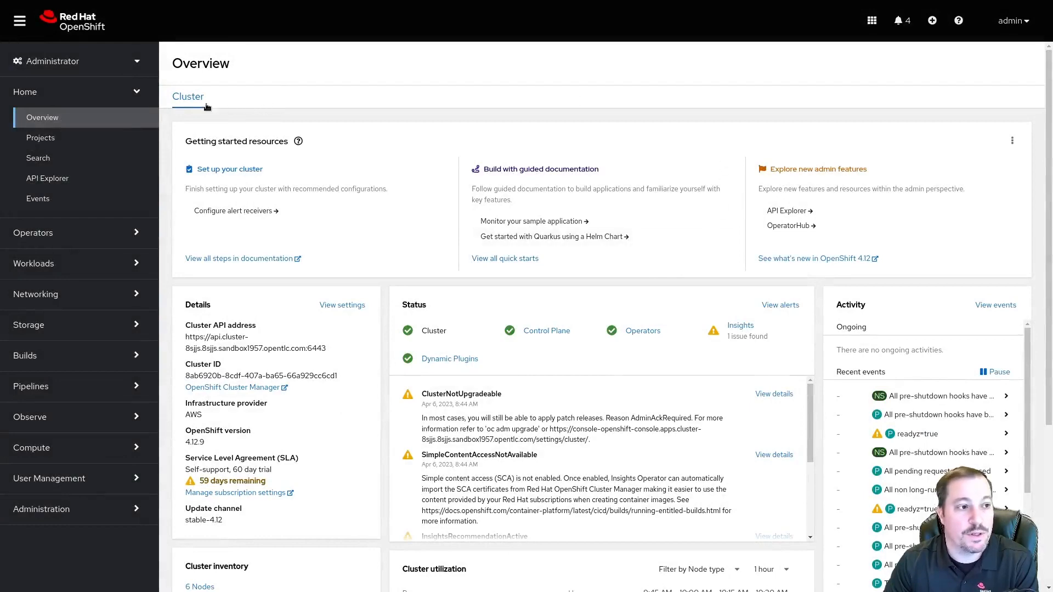
pyautogui.click(49, 139)
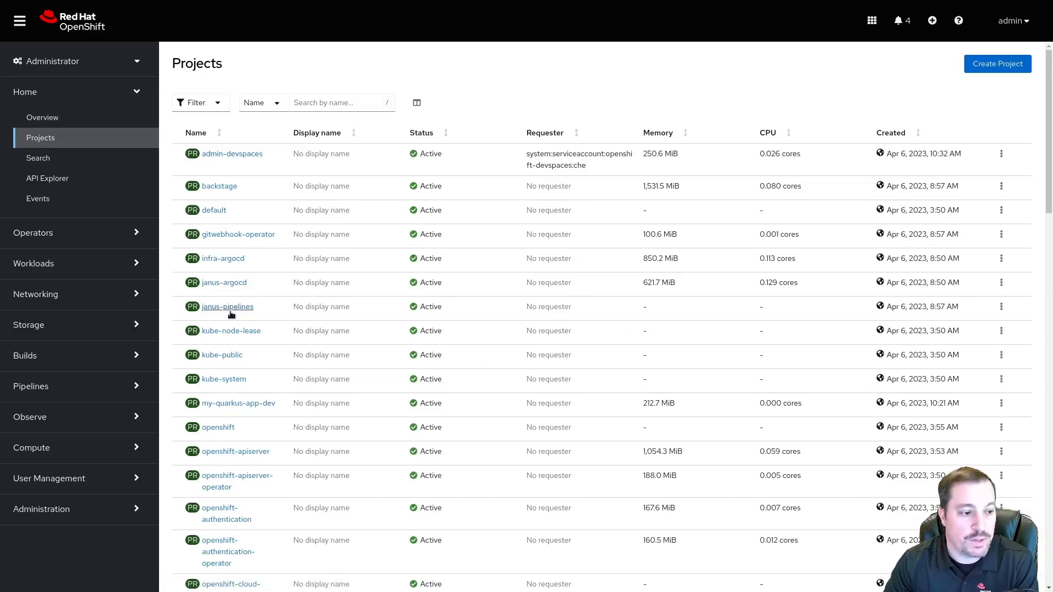
pyautogui.scroll(-5, 228, 311)
pyautogui.scroll(-15, 228, 317)
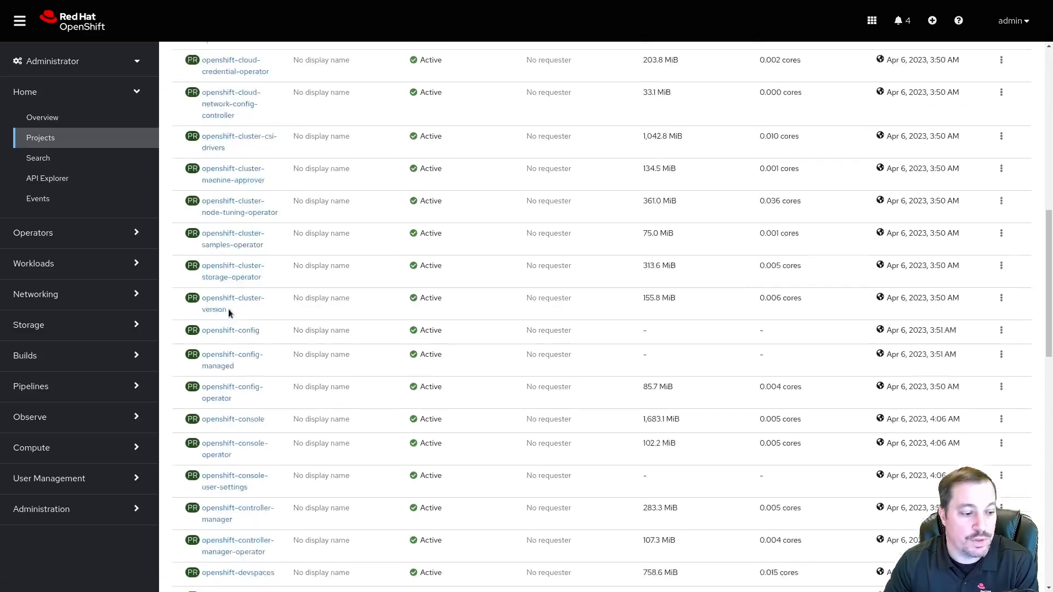
pyautogui.scroll(20, 231, 296)
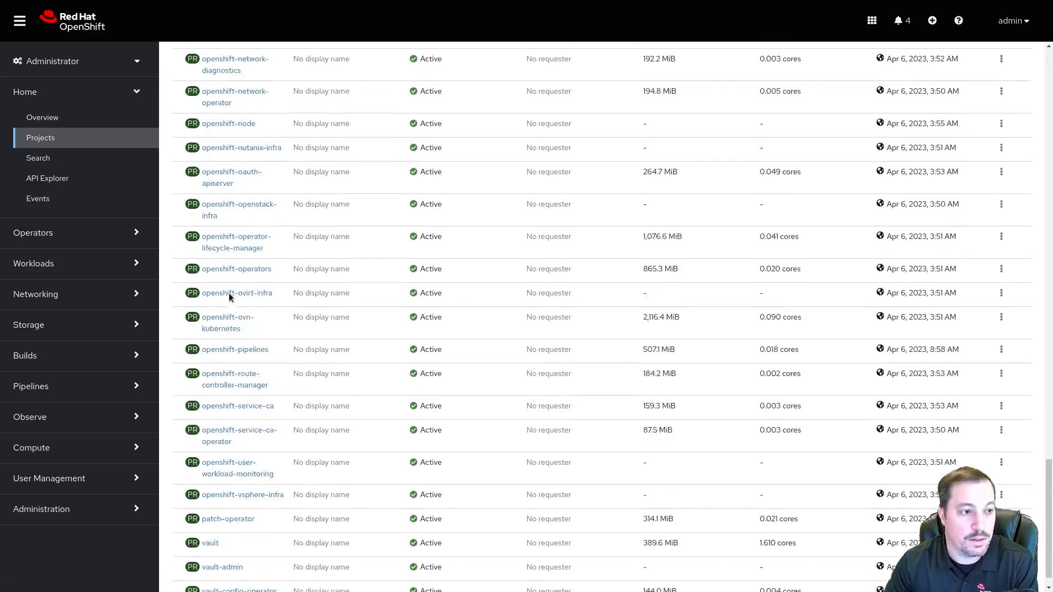
pyautogui.scroll(8, 229, 286)
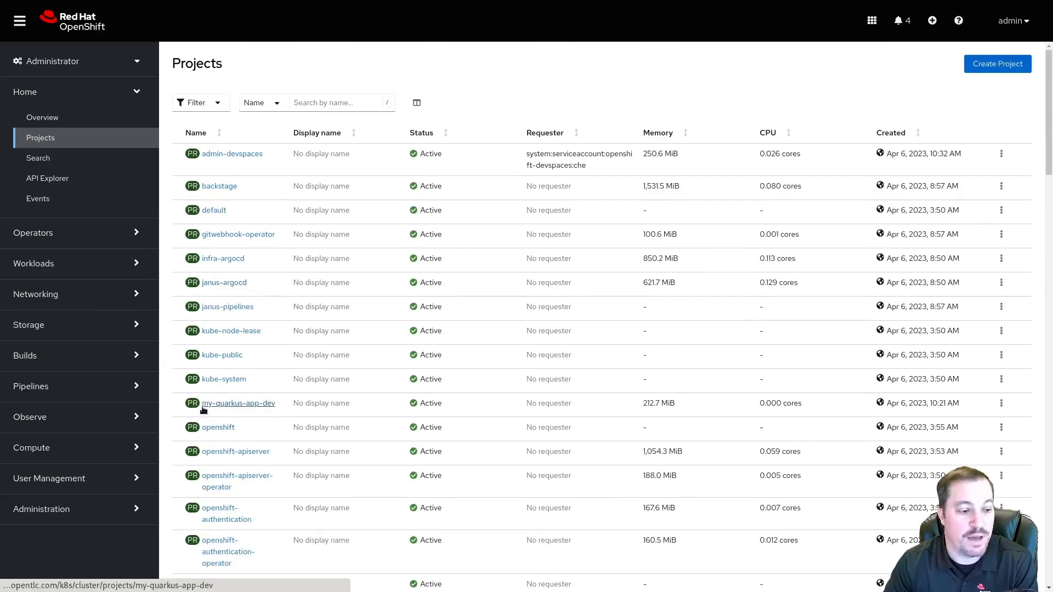
pyautogui.click(236, 409)
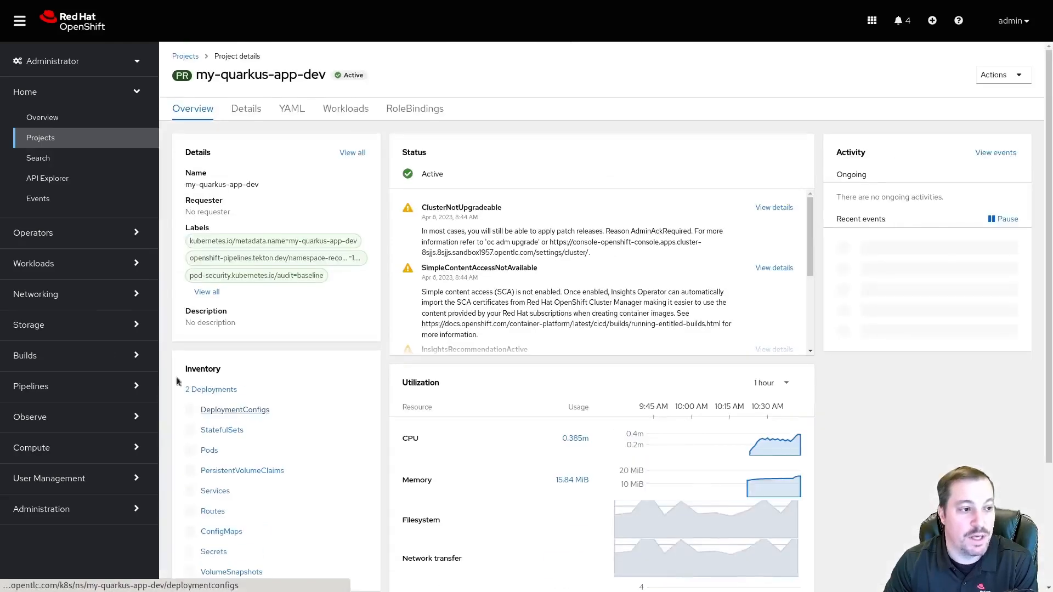
# Open the project's Pipelines list to check my-quarkus-app-pipeline's latest run, still Running
pyautogui.click(59, 388)
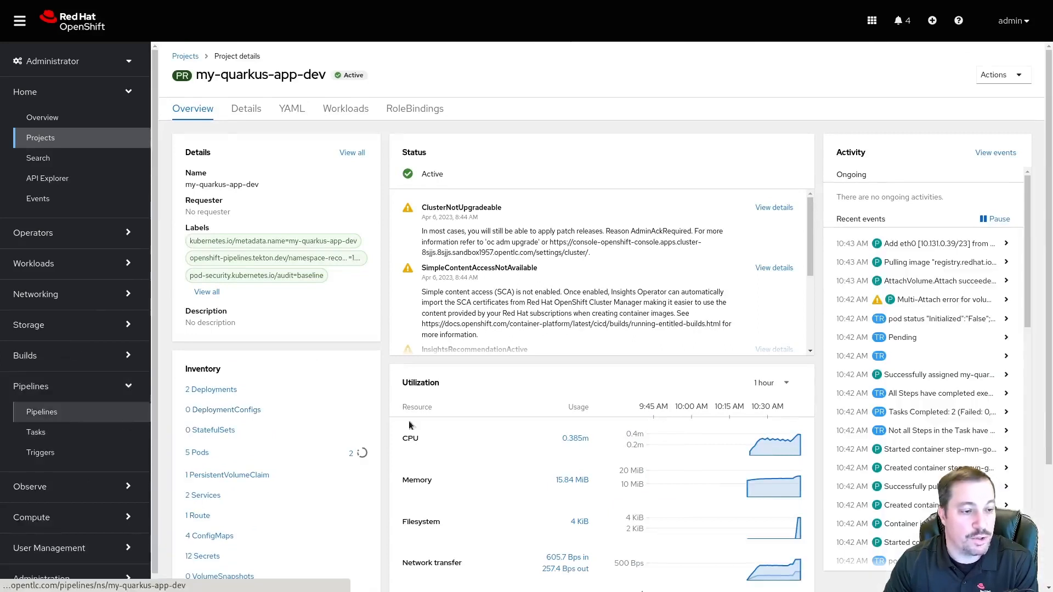
pyautogui.click(52, 411)
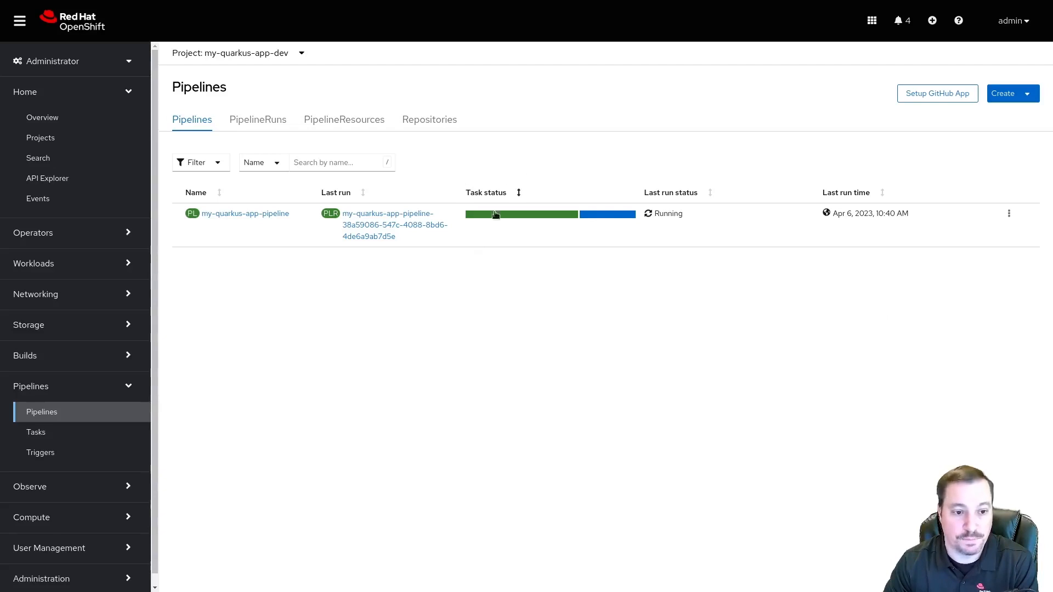
pyautogui.moveTo(584, 216)
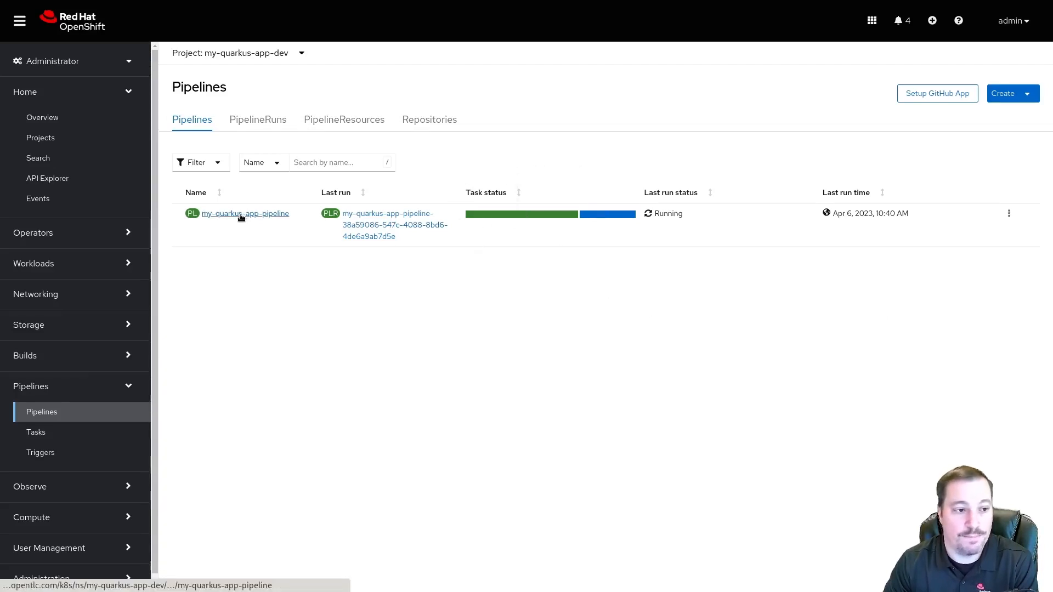
# Open the running my-quarkus-app-pipeline run's logs to follow its tasks
pyautogui.click(515, 218)
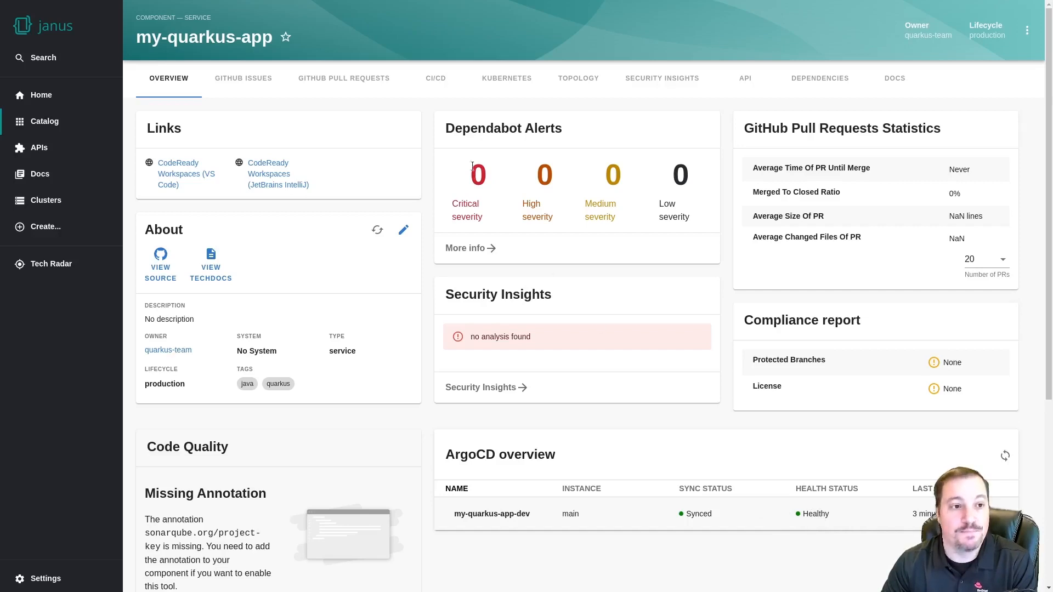
# Inspect my-quarkus-app's Running dev pod and its YAML under Kubernetes, then view Topology
pyautogui.click(501, 76)
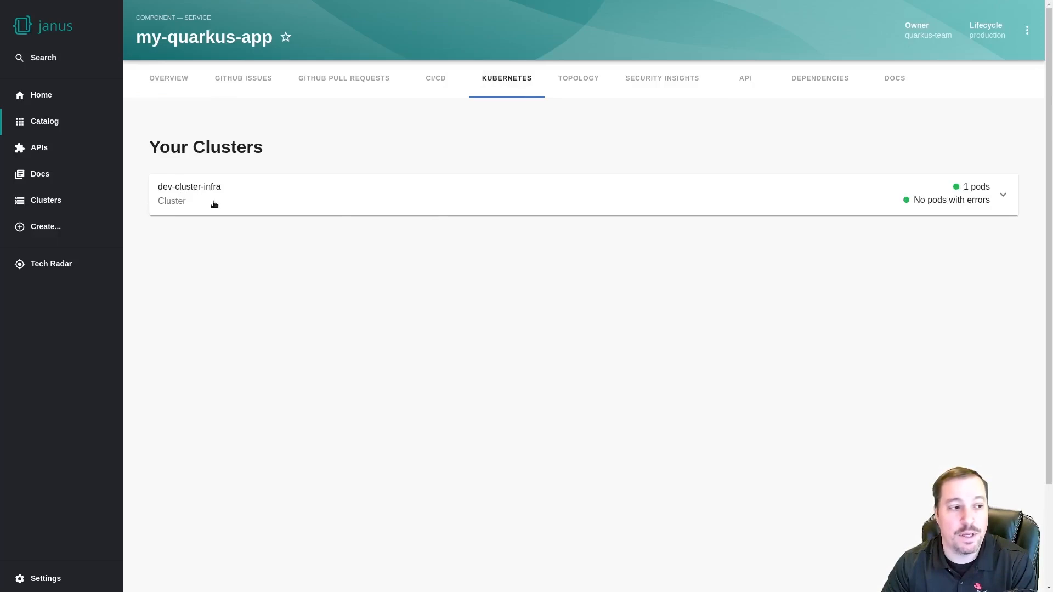
pyautogui.click(1001, 196)
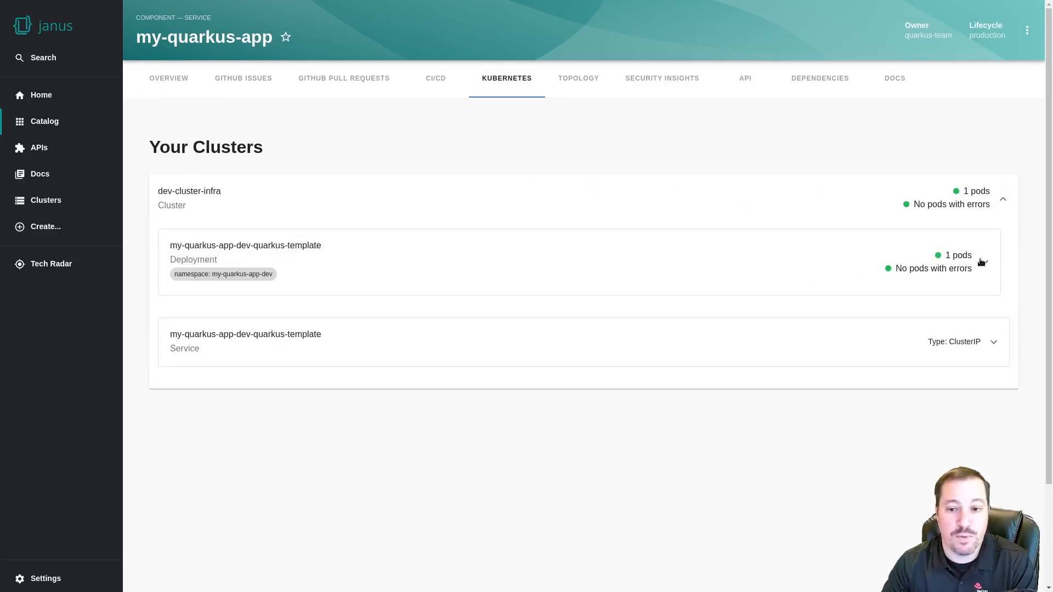
pyautogui.click(932, 261)
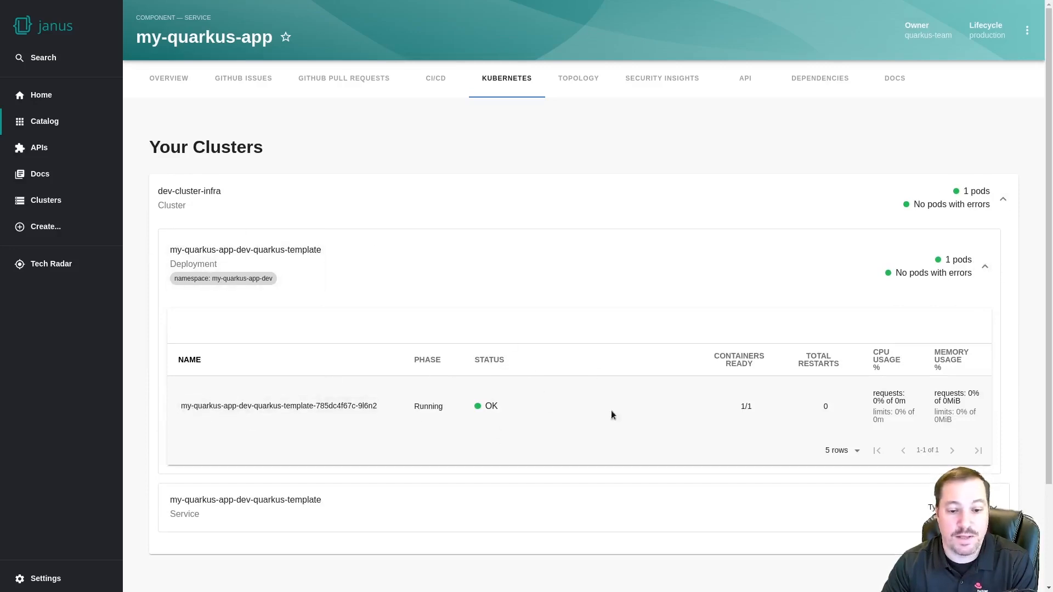
pyautogui.click(292, 406)
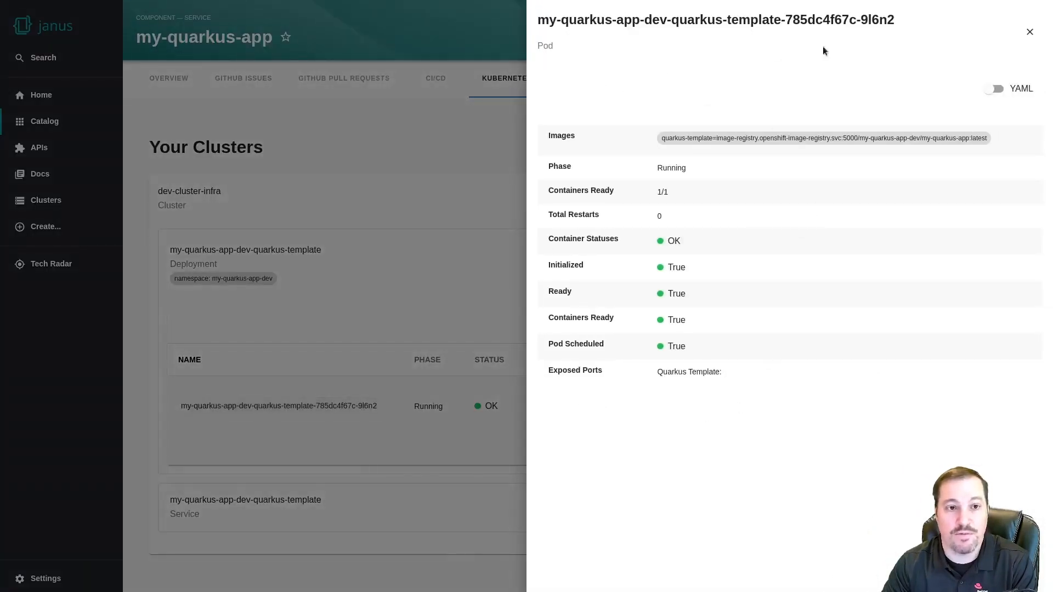
pyautogui.click(994, 88)
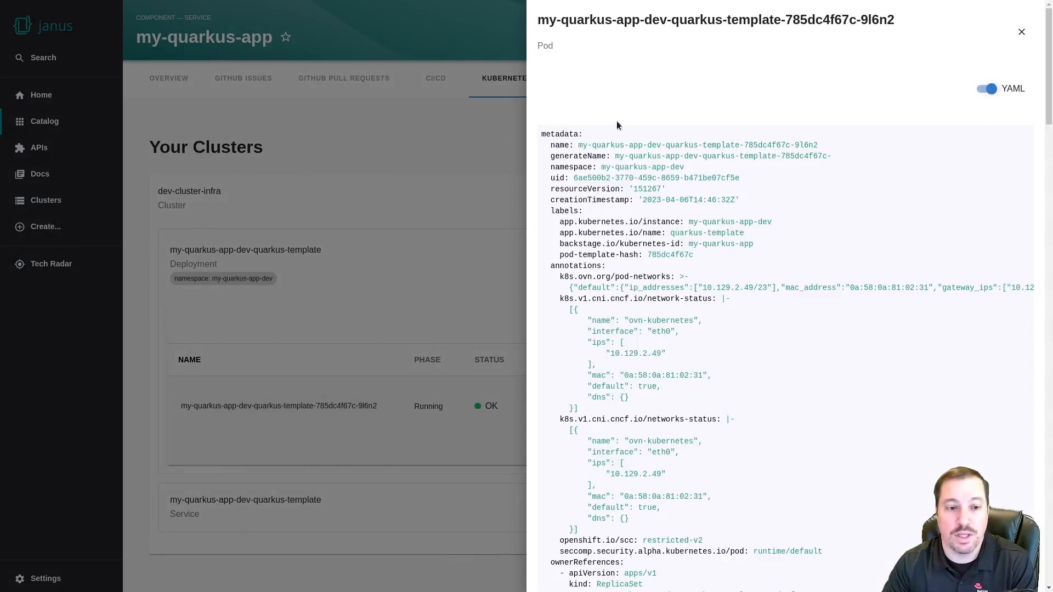
pyautogui.click(1020, 33)
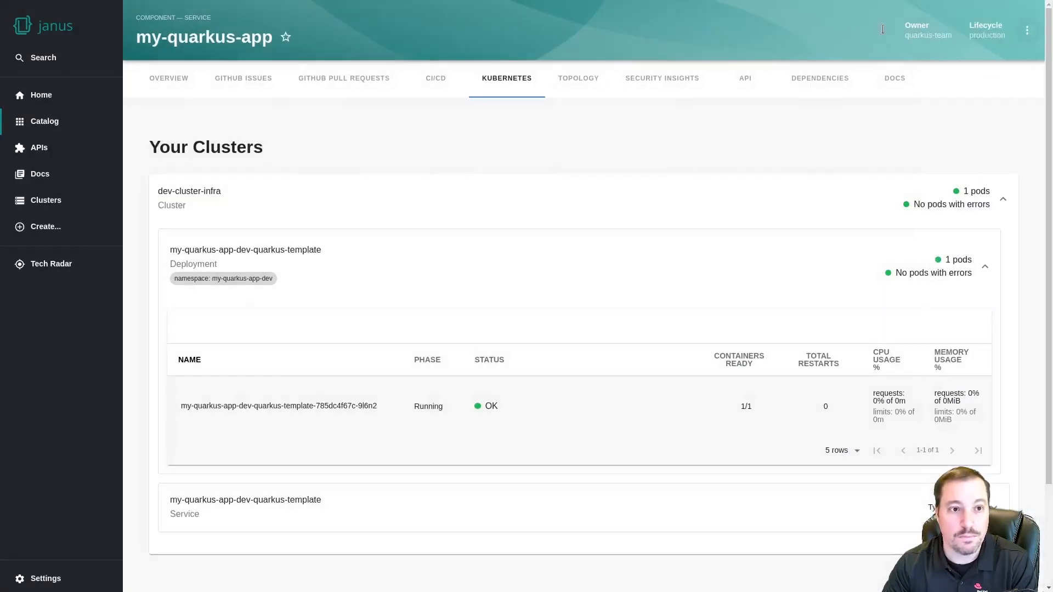
pyautogui.click(567, 81)
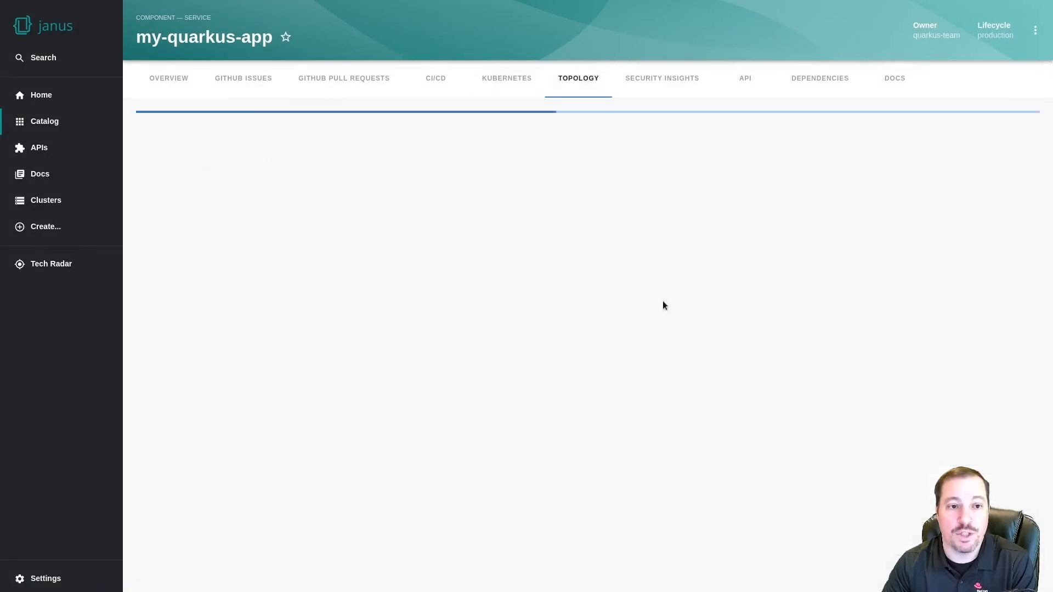